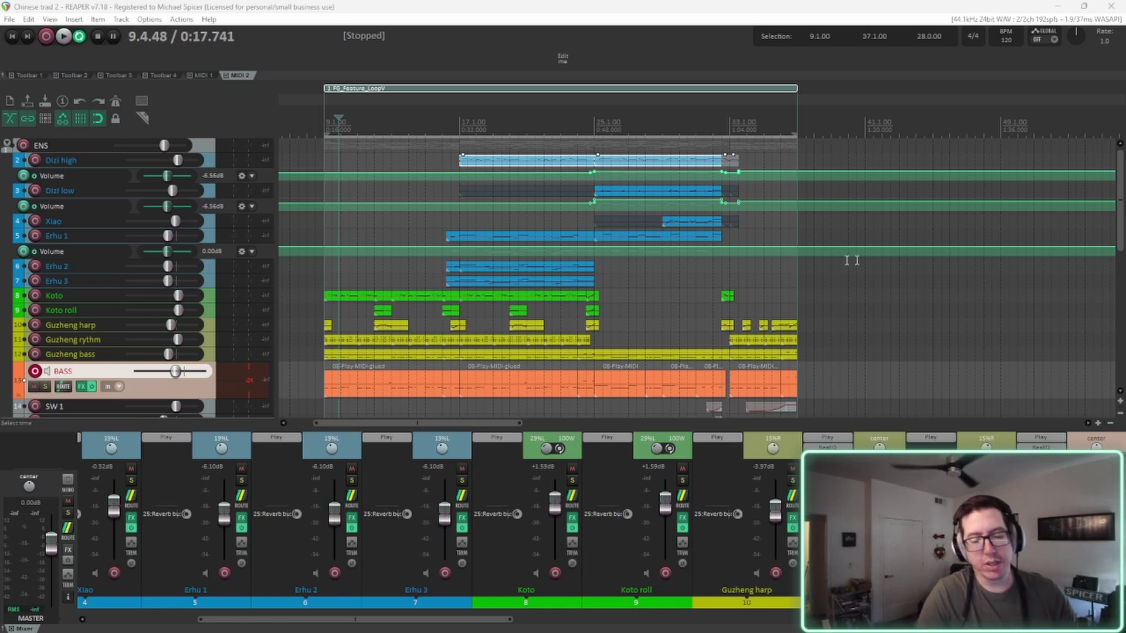
Switch to the Miro board and examine the concurrent Feature Loop, Credit Rollup and Rollup Ending SFX part of the FMOD music system diagram
{"action": "left_click", "coordinate": [757, 560]}
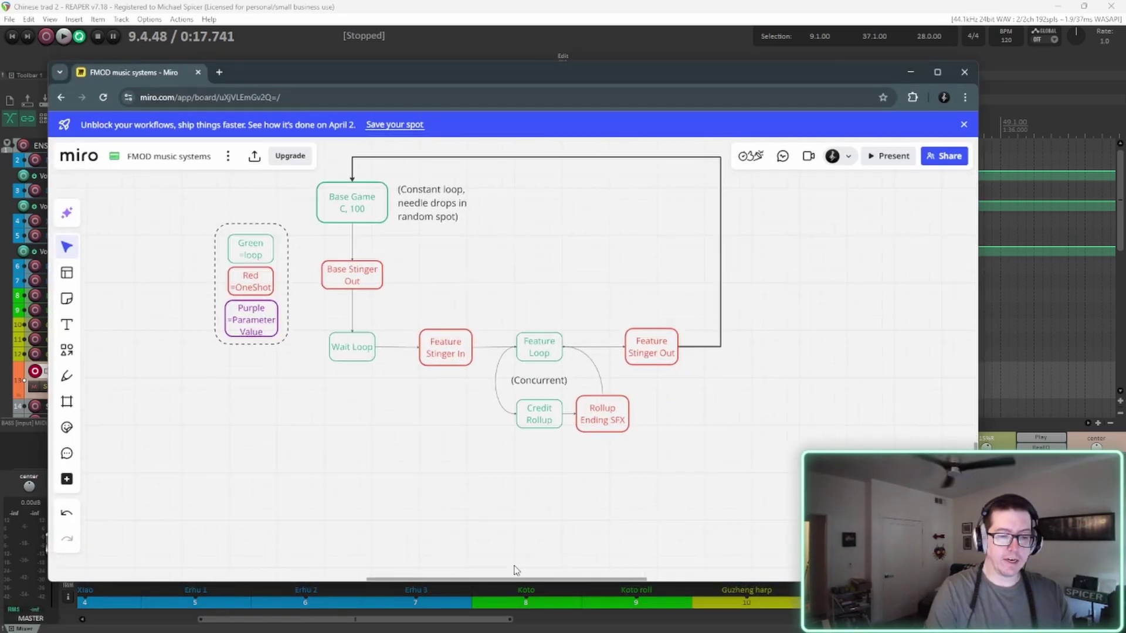
{"action": "scroll", "coordinate": [727, 416], "scroll_direction": "up", "scroll_amount": 1}
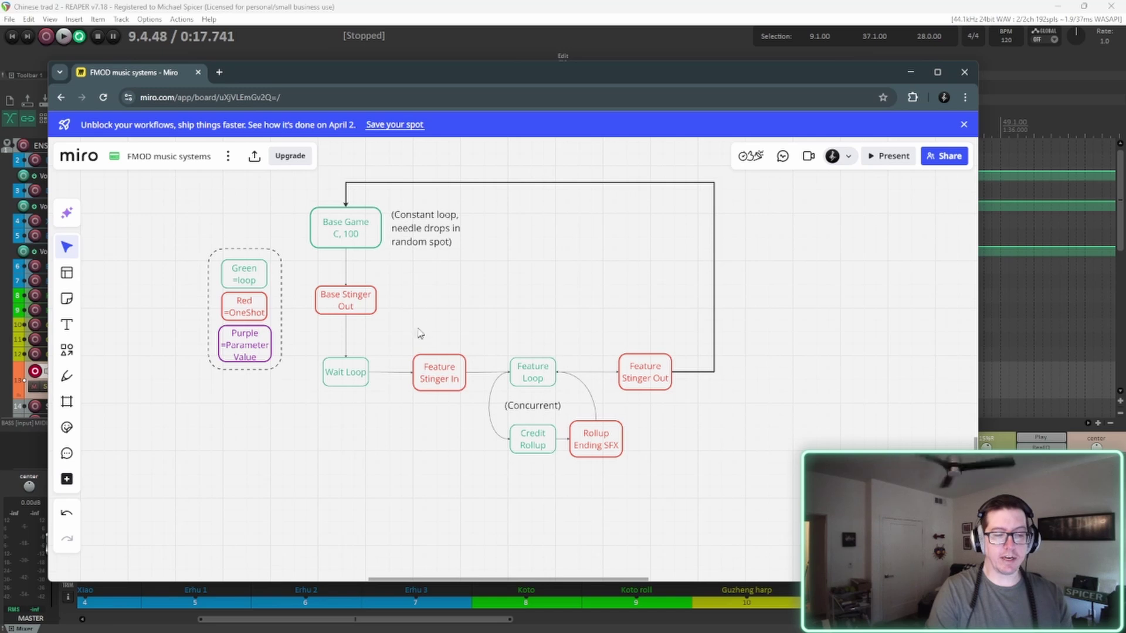
{"action": "left_click_drag", "start_coordinate": [415, 322], "coordinate": [675, 496]}
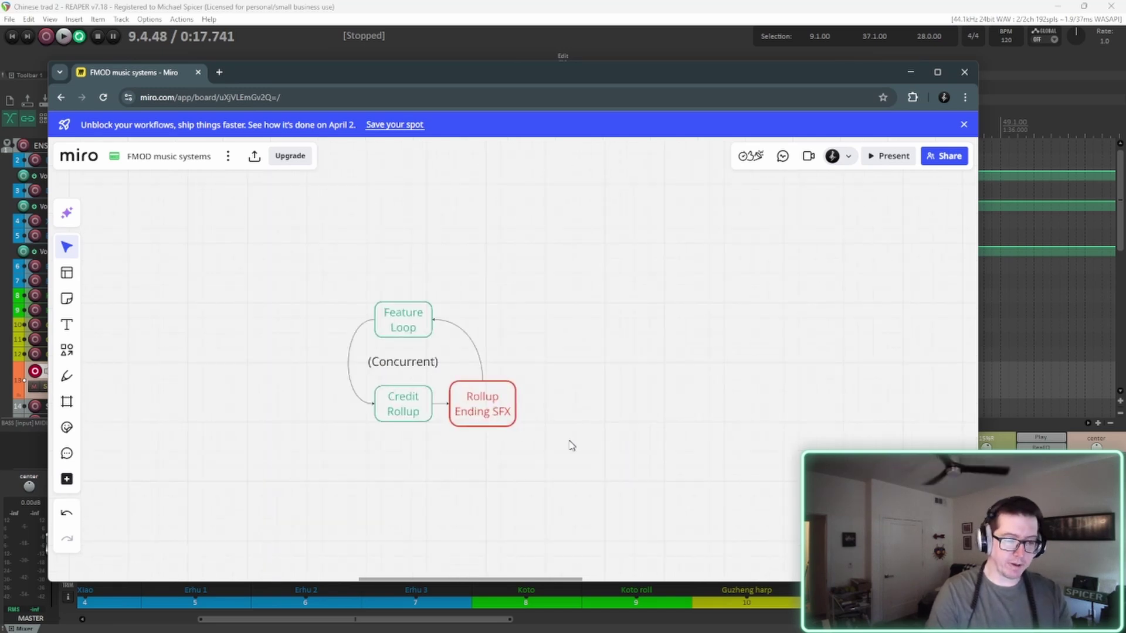
{"action": "scroll", "coordinate": [572, 446], "scroll_direction": "up", "scroll_amount": 1}
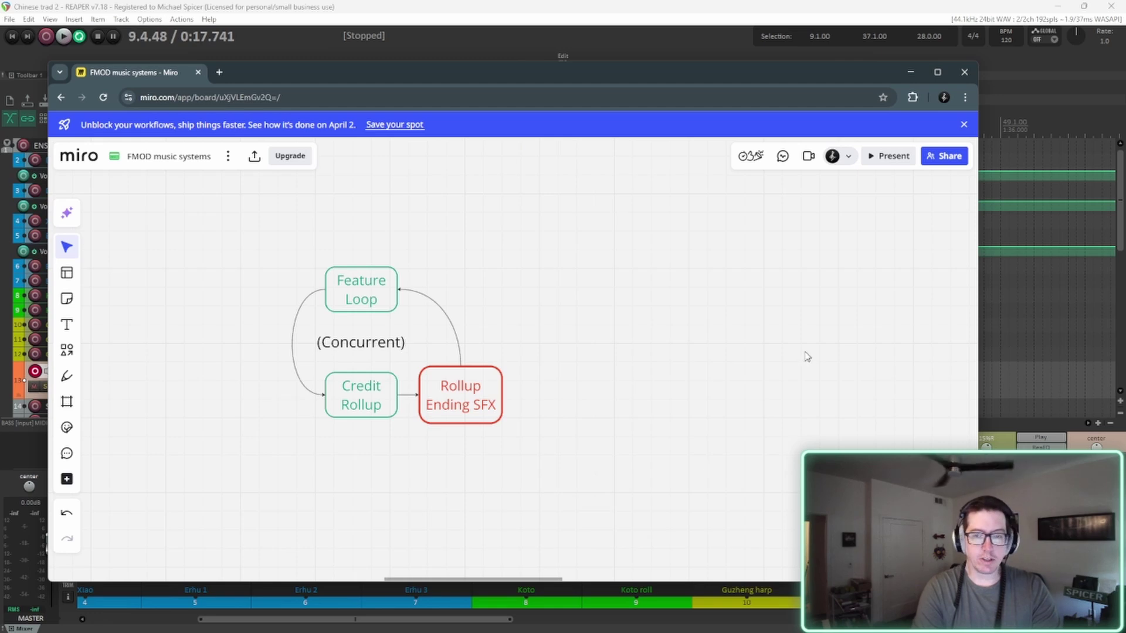
Switch back to the REAPER project and look over the instrument tracks of the feature loop
{"action": "key", "text": "alt+Tab"}
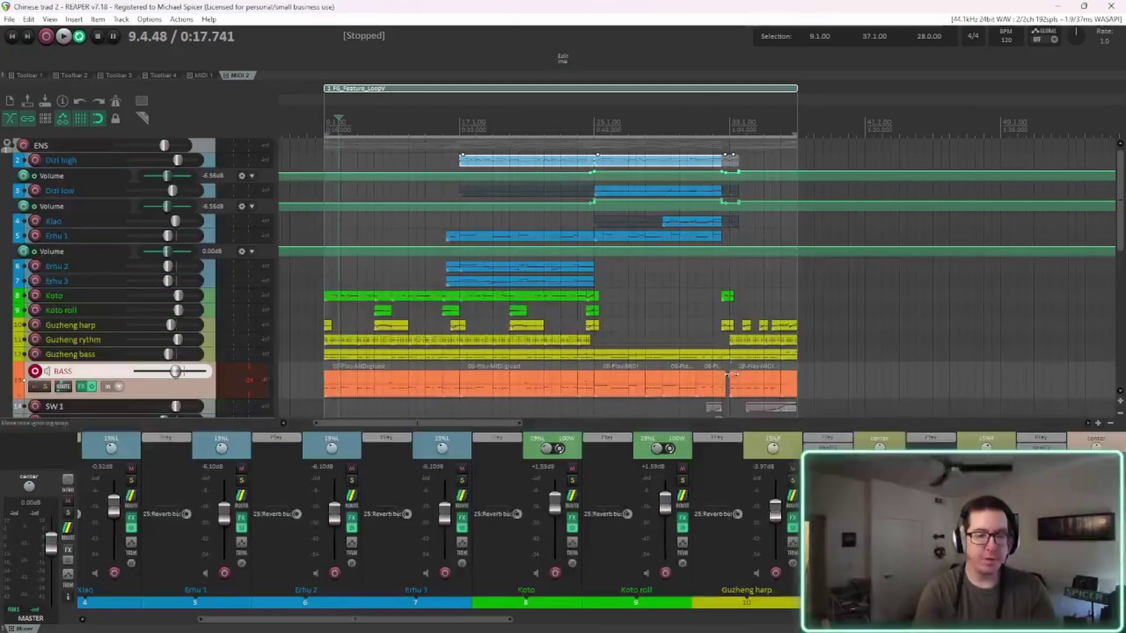
{"action": "scroll", "coordinate": [716, 328], "scroll_direction": "down", "scroll_amount": 6}
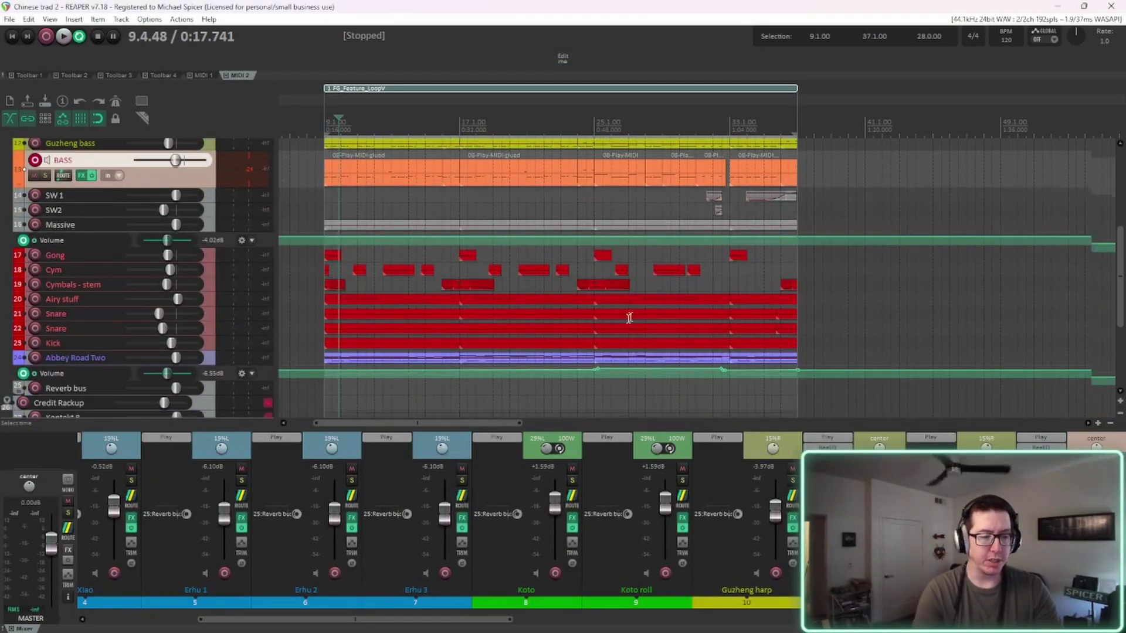
{"action": "scroll", "coordinate": [626, 271], "scroll_direction": "up", "scroll_amount": 4}
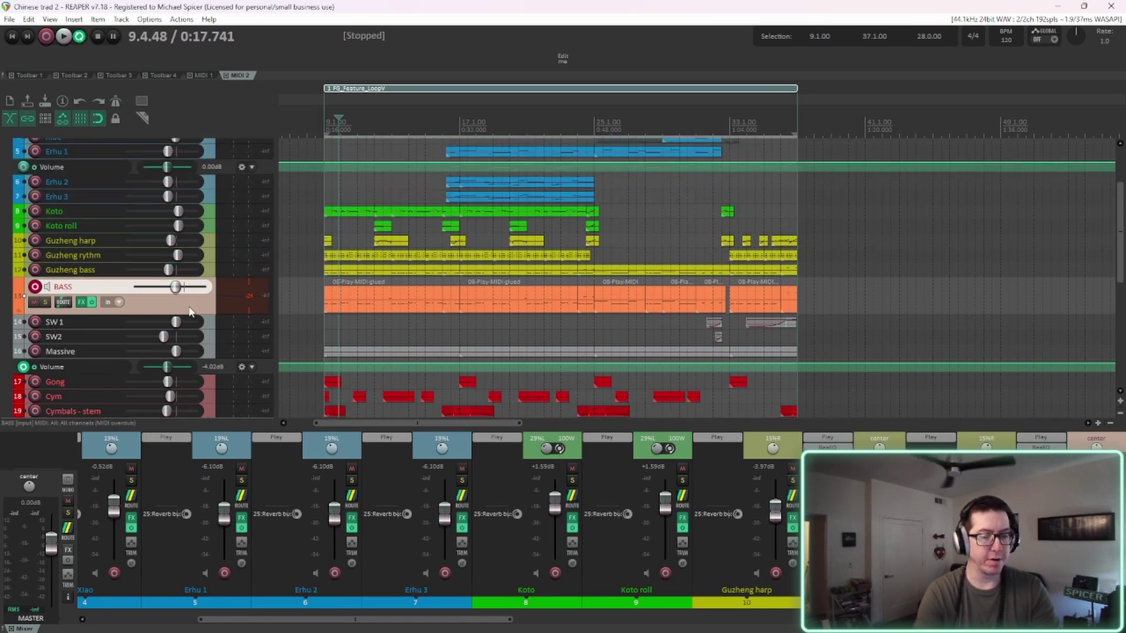
{"action": "scroll", "coordinate": [452, 315], "scroll_direction": "up", "scroll_amount": 3}
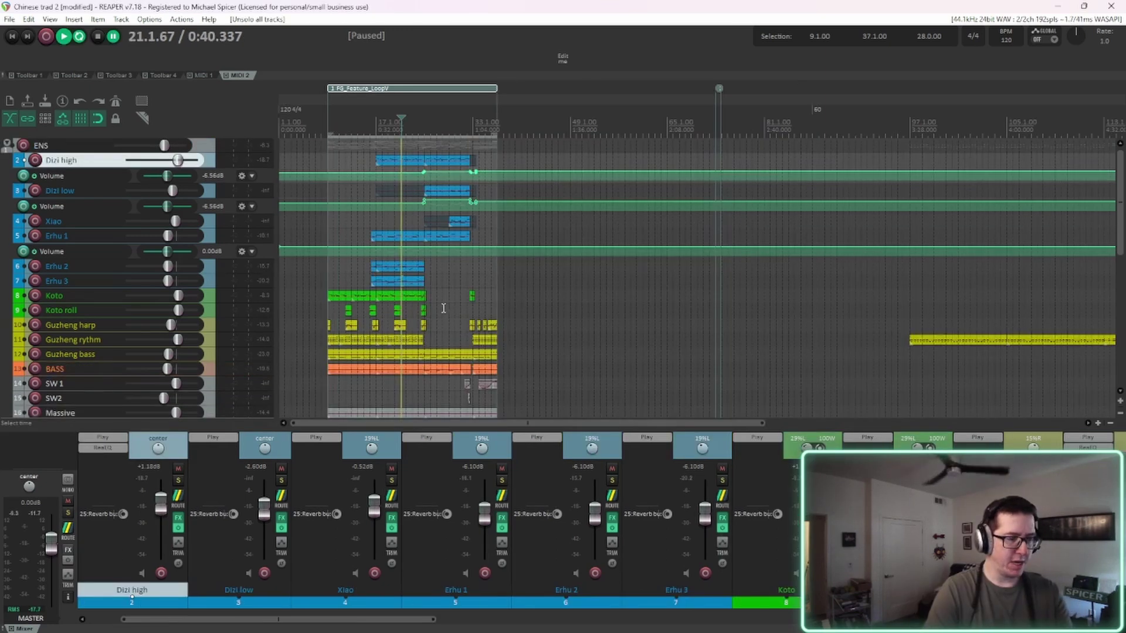
Play the feature loop from bar 9 and review its melodic, bass and percussion tracks during playback
{"action": "left_click", "coordinate": [328, 122]}
{"action": "key", "text": "space"}
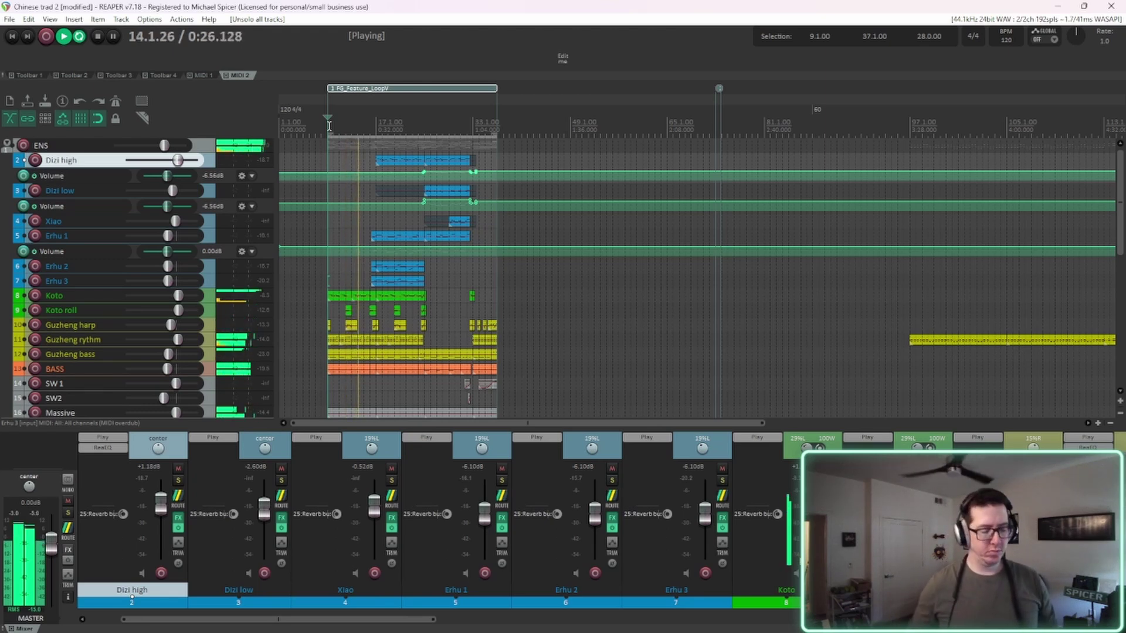
{"action": "scroll", "coordinate": [428, 370], "scroll_direction": "down", "scroll_amount": 5}
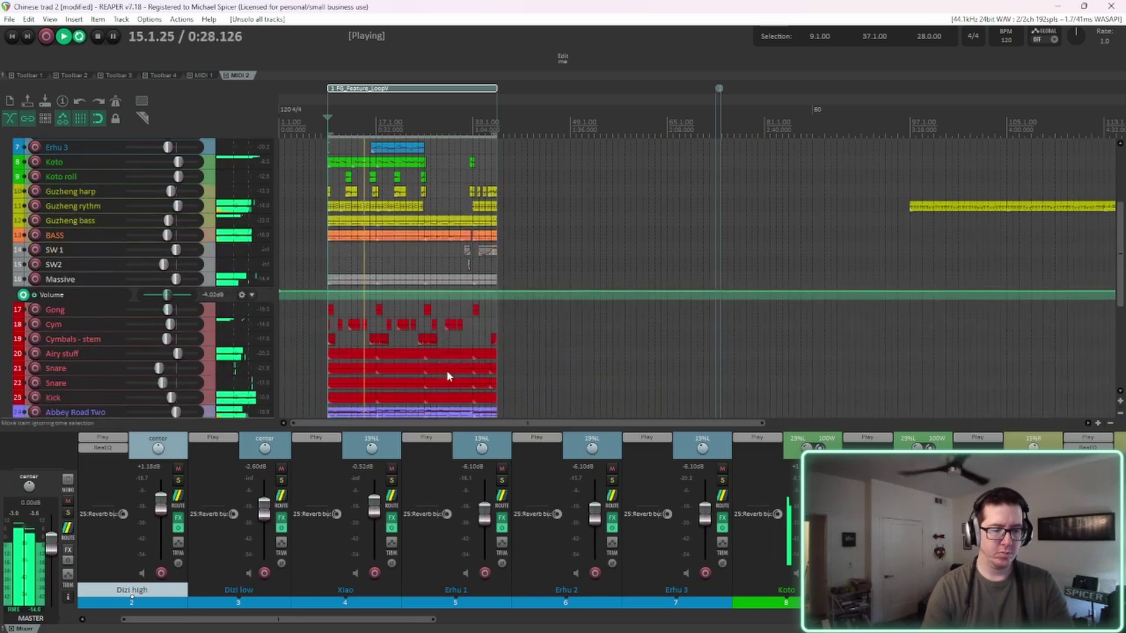
{"action": "scroll", "coordinate": [447, 380], "scroll_direction": "down", "scroll_amount": 3}
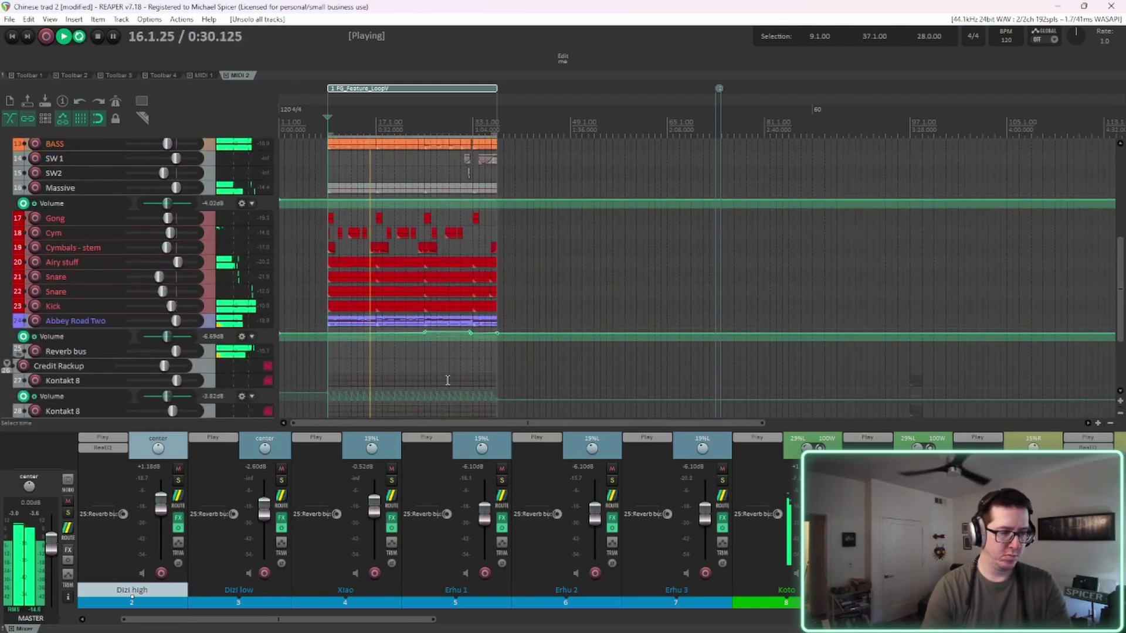
{"action": "scroll", "coordinate": [450, 387], "scroll_direction": "up", "scroll_amount": 4, "text": "ctrl"}
{"action": "scroll", "coordinate": [449, 373], "scroll_direction": "up", "scroll_amount": 5}
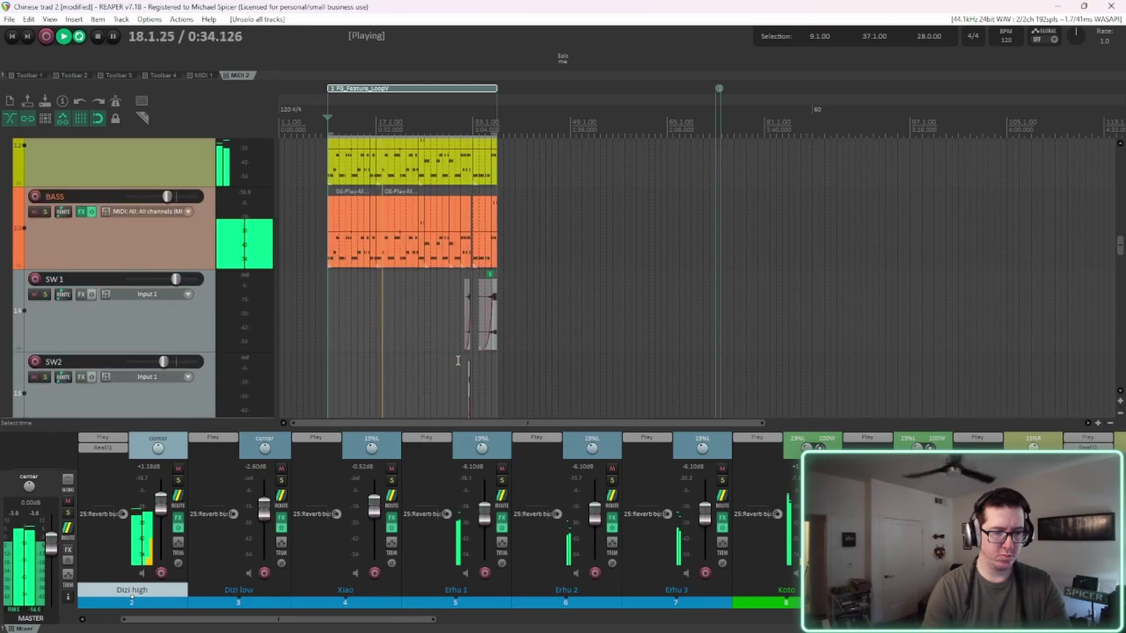
{"action": "scroll", "coordinate": [454, 261], "scroll_direction": "up", "scroll_amount": 5}
{"action": "scroll", "coordinate": [469, 273], "scroll_direction": "up", "scroll_amount": 3}
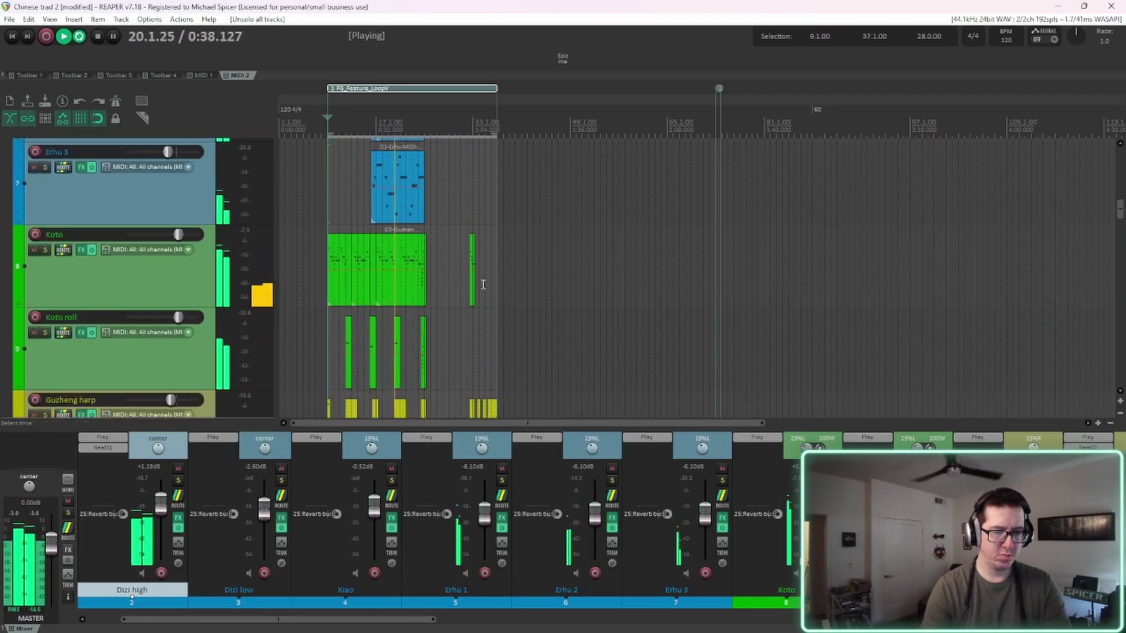
{"action": "scroll", "coordinate": [484, 287], "scroll_direction": "up", "scroll_amount": 3}
{"action": "scroll", "coordinate": [483, 284], "scroll_direction": "up", "scroll_amount": 4}
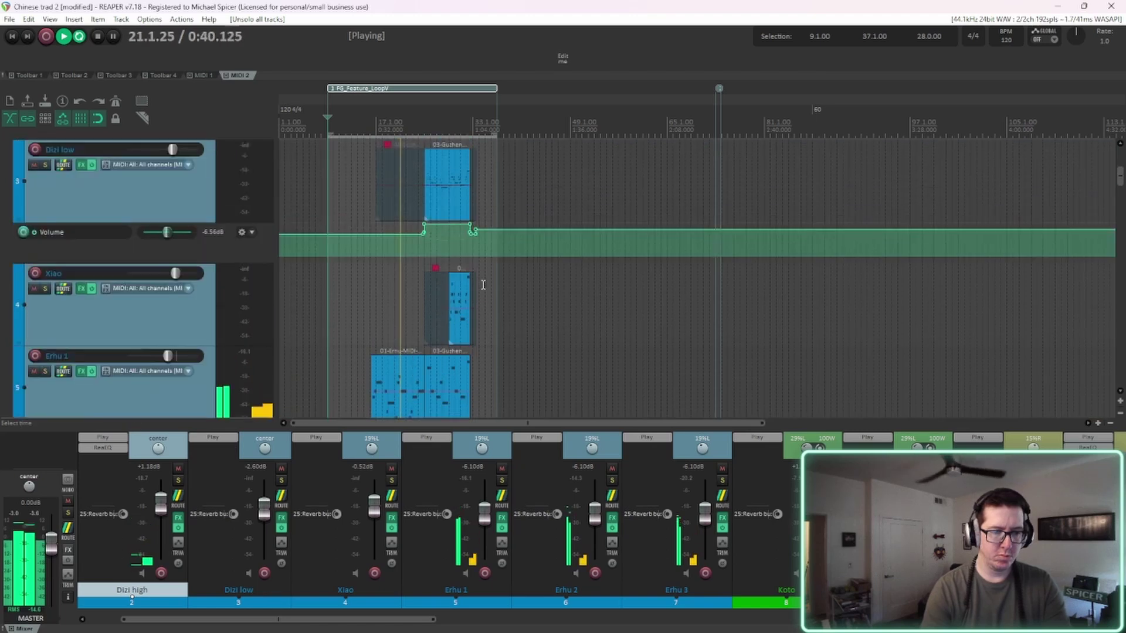
{"action": "scroll", "coordinate": [487, 291], "scroll_direction": "down", "scroll_amount": 3}
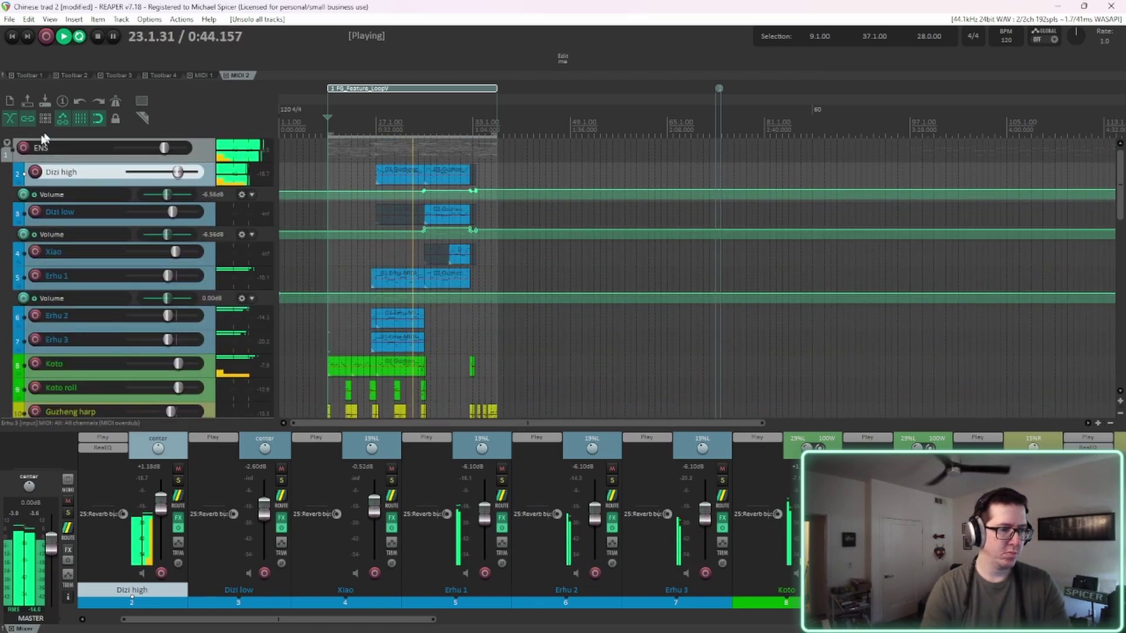
Collapse the ENS folder to inspect the Credit Rackup folder beneath it, and expand ENS again
{"action": "left_click", "coordinate": [22, 147]}
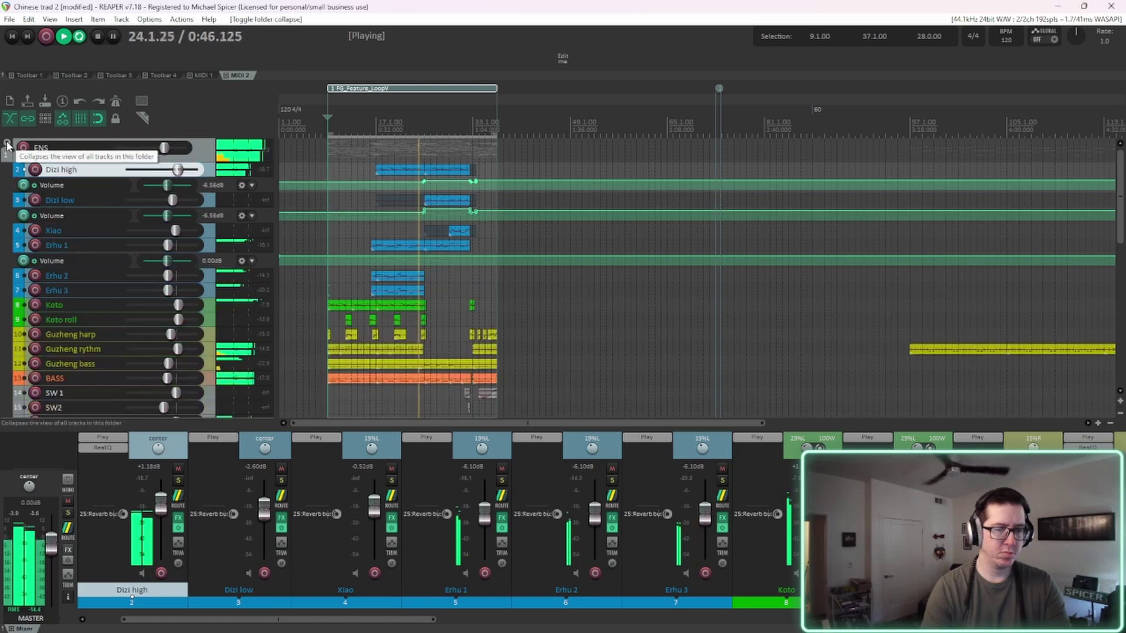
{"action": "left_click", "coordinate": [23, 148]}
{"action": "scroll", "coordinate": [455, 243], "scroll_direction": "up", "scroll_amount": 4}
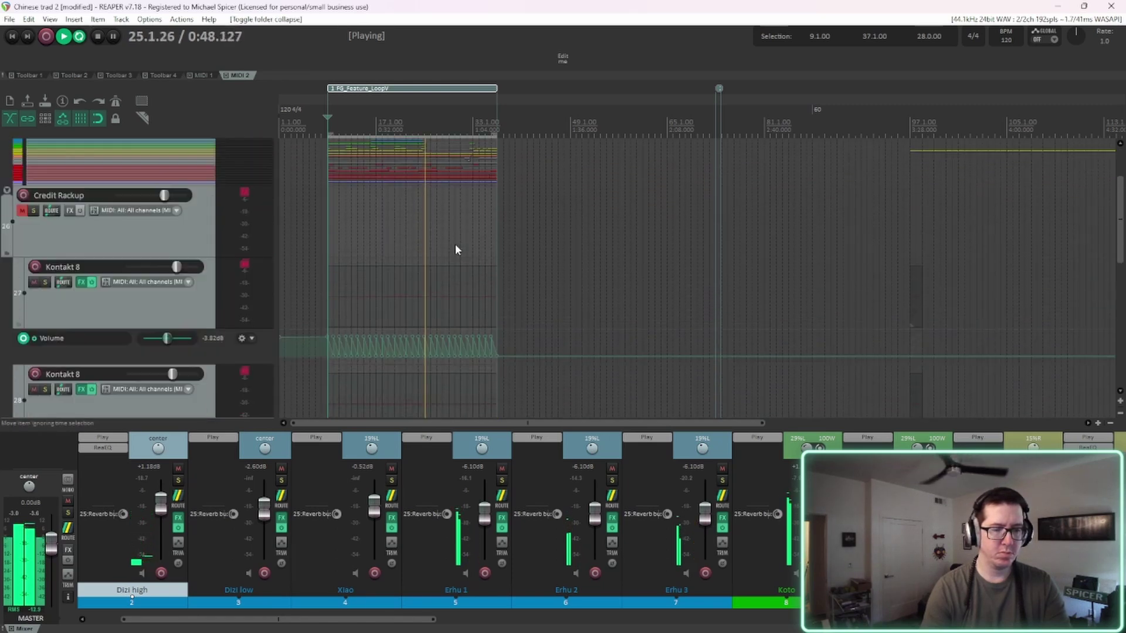
{"action": "scroll", "coordinate": [455, 241], "scroll_direction": "up", "scroll_amount": 3}
{"action": "scroll", "coordinate": [455, 241], "scroll_direction": "down", "scroll_amount": 3}
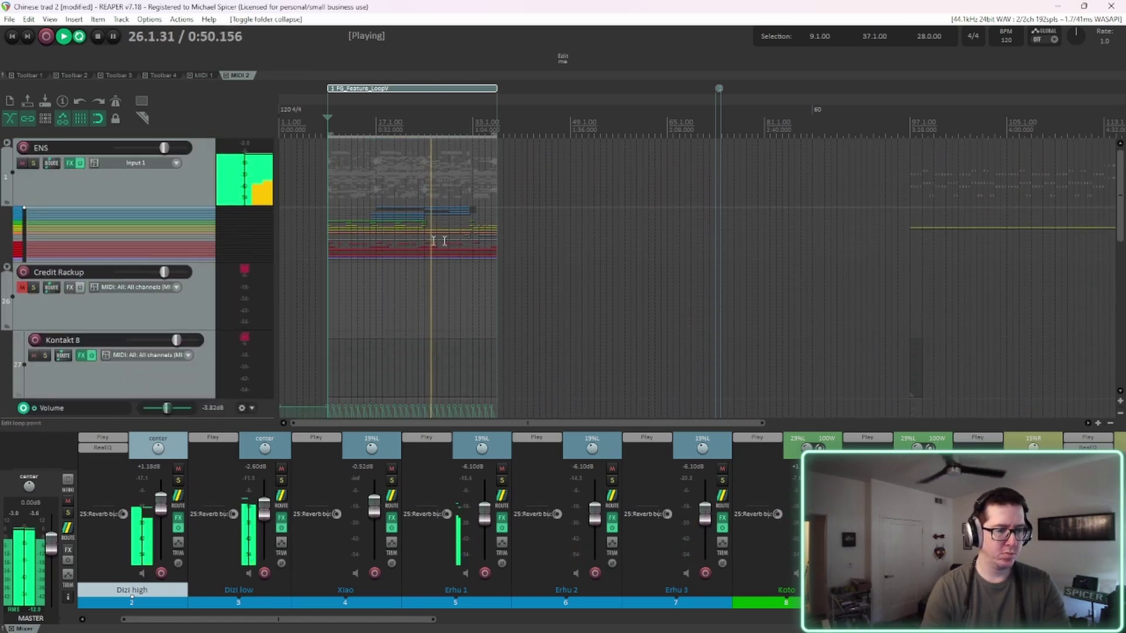
{"action": "scroll", "coordinate": [183, 185], "scroll_direction": "up", "scroll_amount": 1}
{"action": "scroll", "coordinate": [188, 183], "scroll_direction": "up", "scroll_amount": 1}
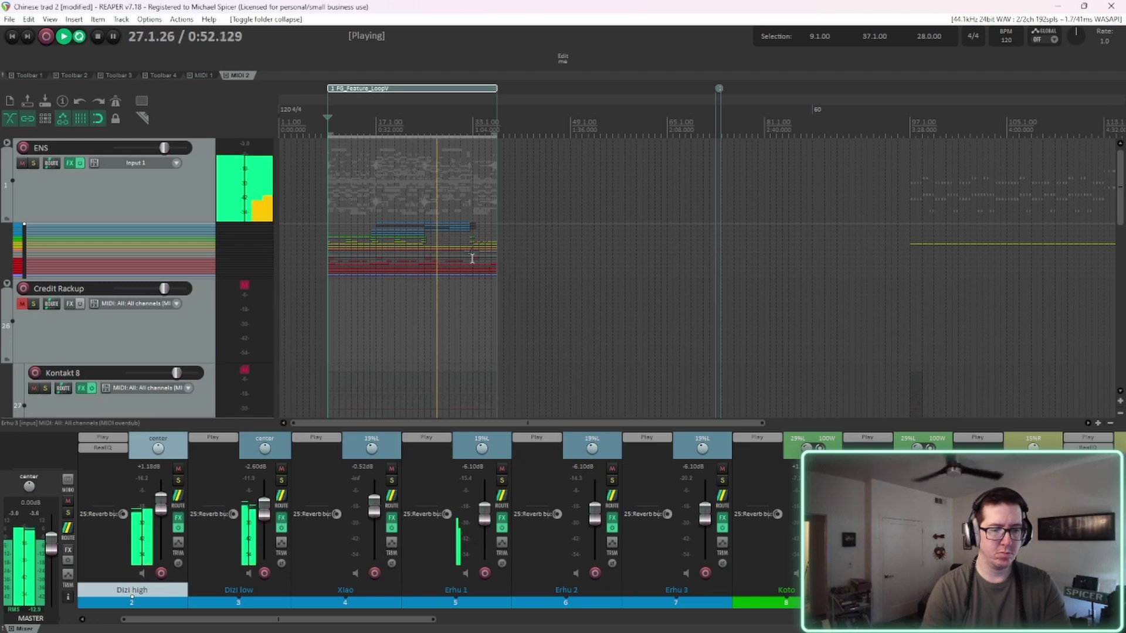
{"action": "left_click", "coordinate": [7, 142]}
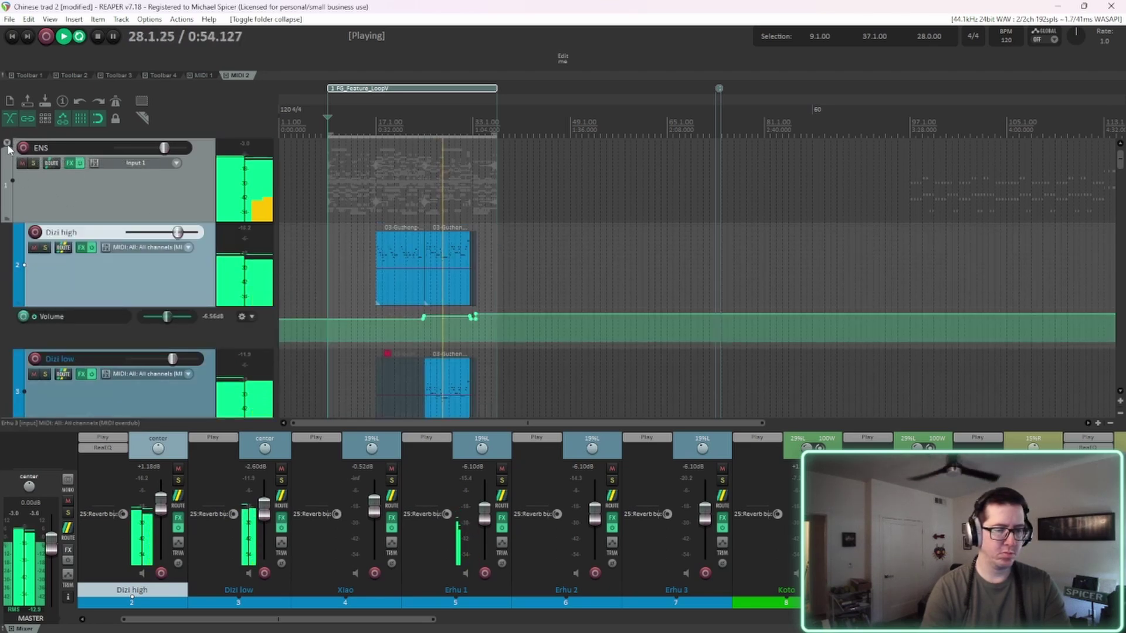
Follow the remaining loop playback through the percussion tracks and their mixer channels until it restarts, and pause it
{"action": "scroll", "coordinate": [455, 317], "scroll_direction": "down", "scroll_amount": 4}
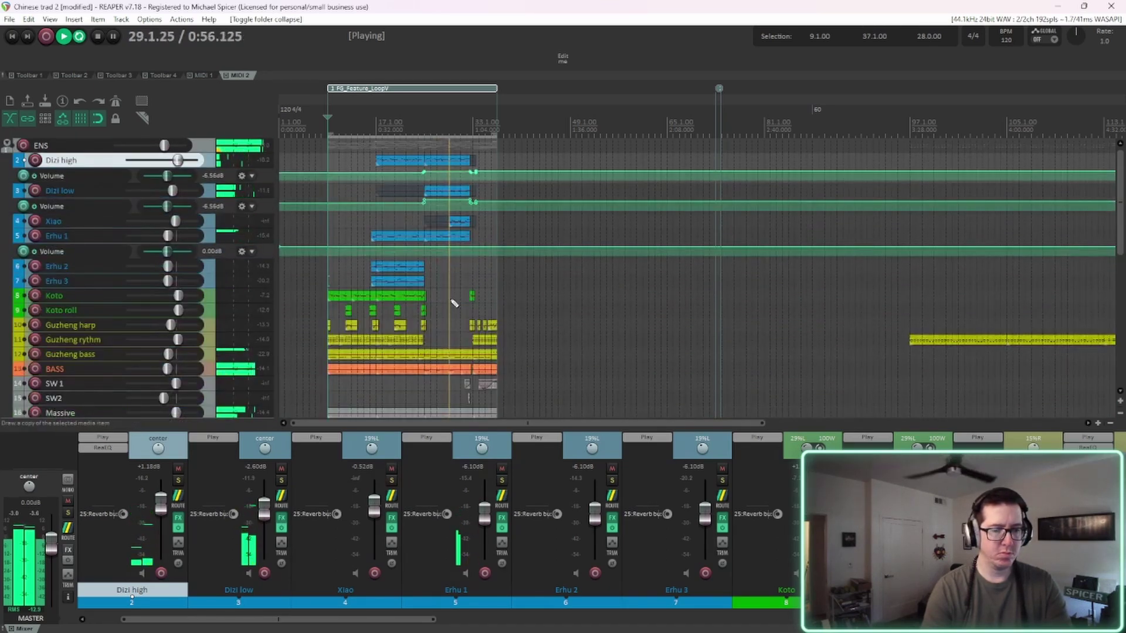
{"action": "scroll", "coordinate": [499, 294], "scroll_direction": "down", "scroll_amount": 3}
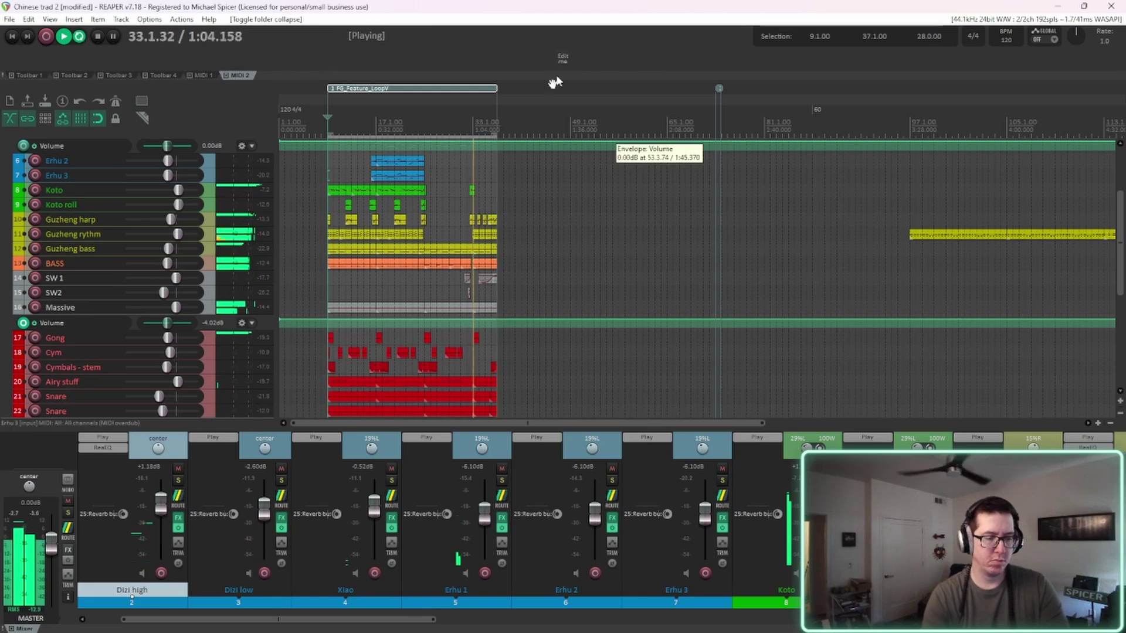
{"action": "scroll", "coordinate": [412, 282], "scroll_direction": "down", "scroll_amount": 3}
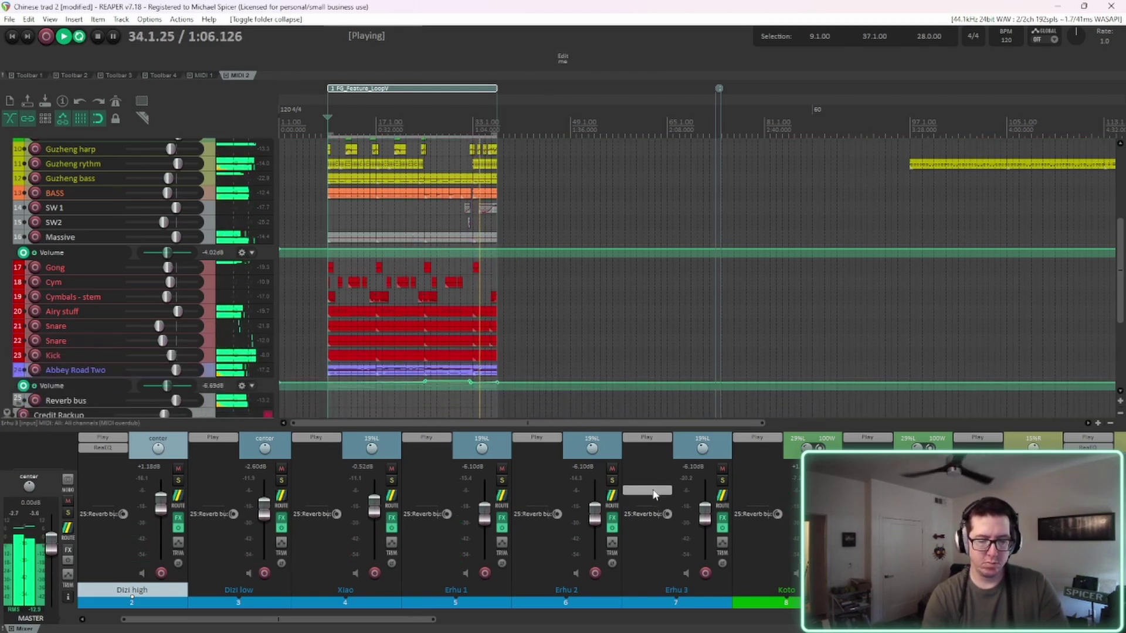
{"action": "mouse_move", "coordinate": [591, 625]}
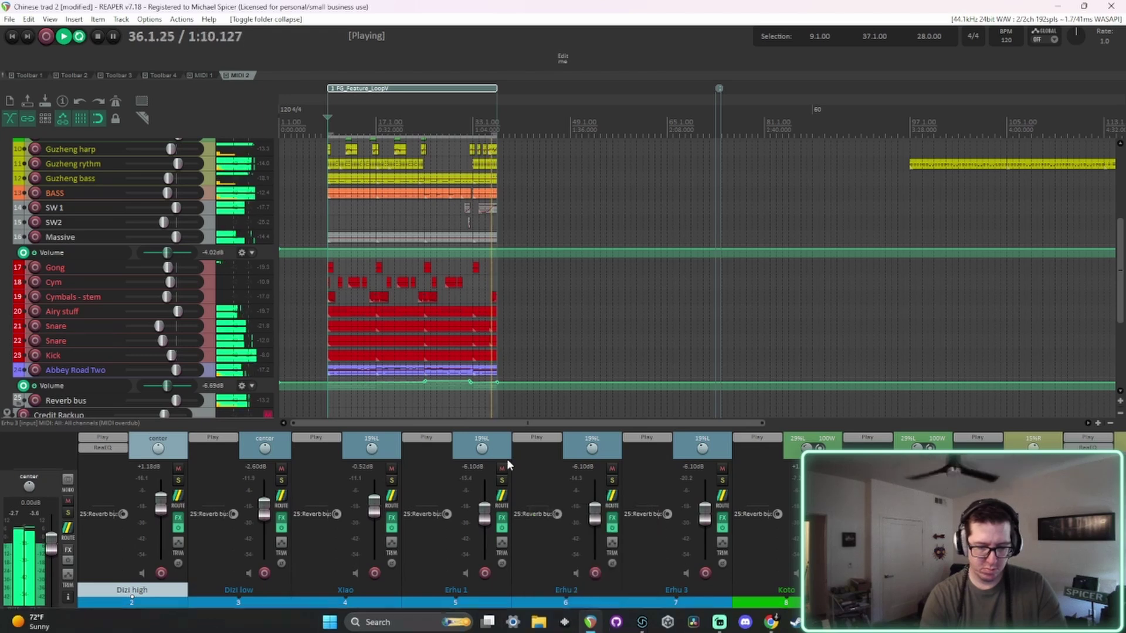
{"action": "scroll", "coordinate": [490, 598], "scroll_direction": "right", "scroll_amount": 10}
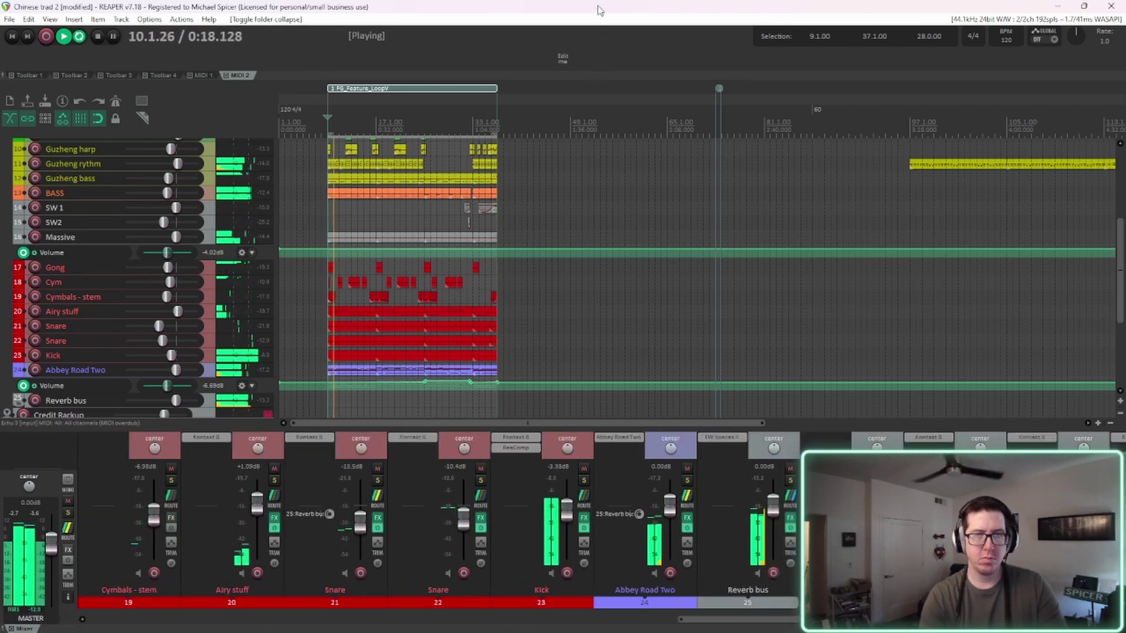
{"action": "key", "text": "ctrl+space"}
Unmute the Credit Rackup folder and audition it from bar 9, both soloed and together with the music loop
{"action": "scroll", "coordinate": [495, 293], "scroll_direction": "down", "scroll_amount": 3}
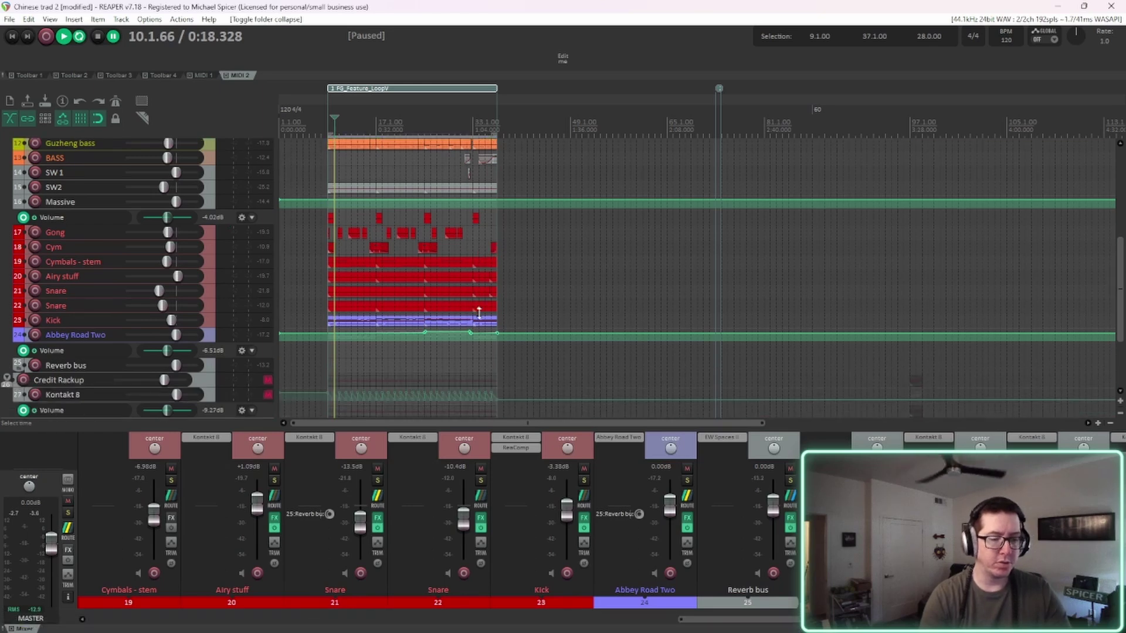
{"action": "scroll", "coordinate": [480, 335], "scroll_direction": "down", "scroll_amount": 2}
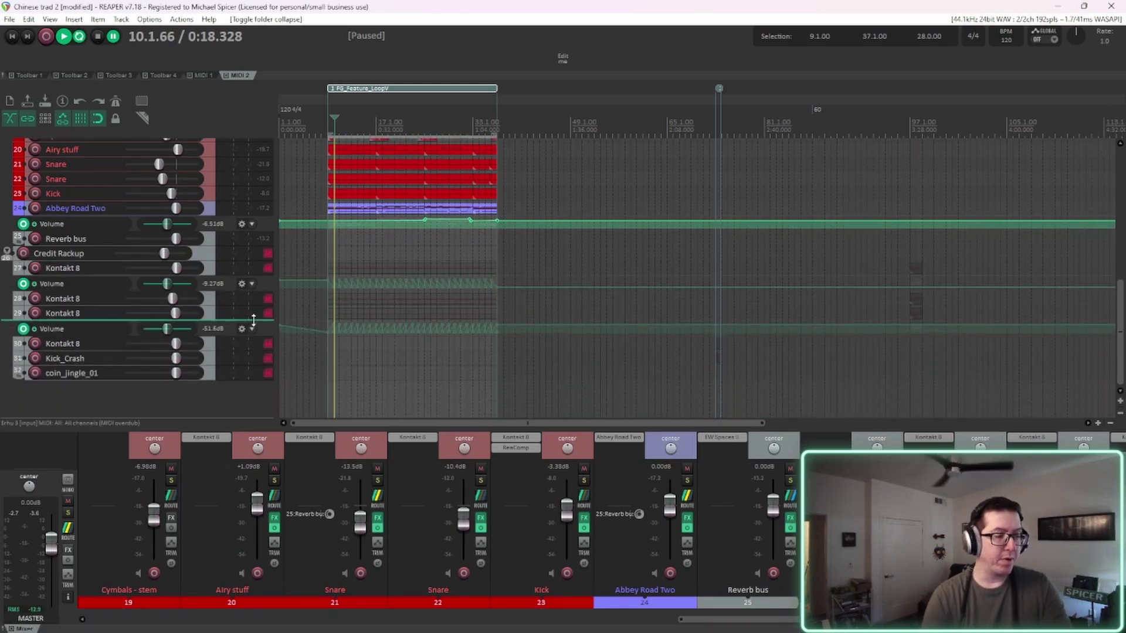
{"action": "scroll", "coordinate": [341, 305], "scroll_direction": "up", "scroll_amount": 2}
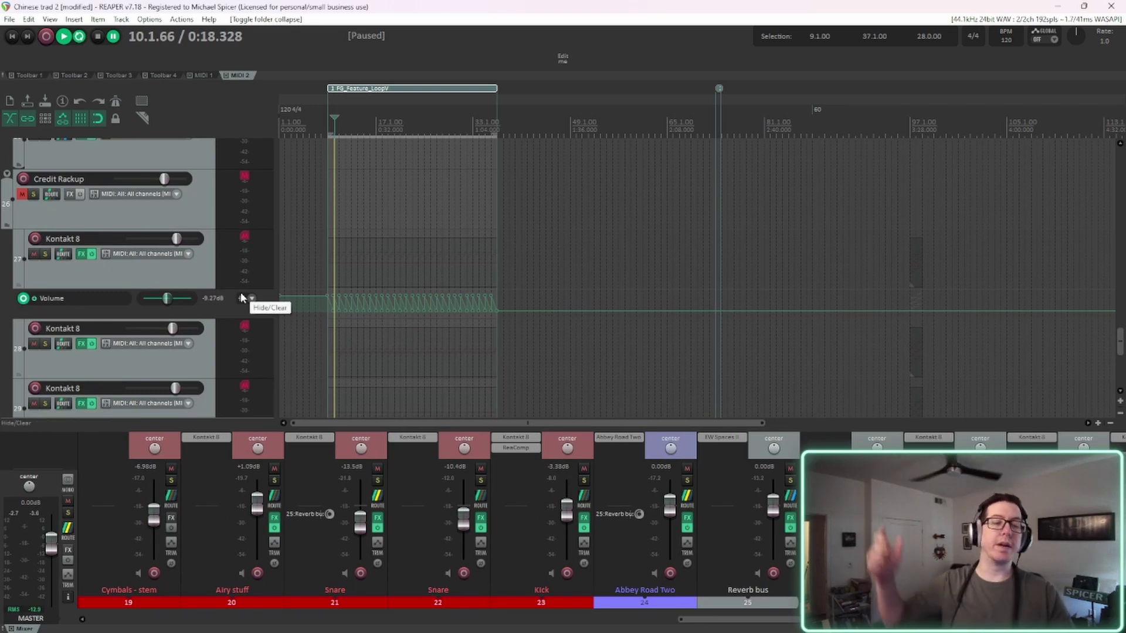
{"action": "left_click", "coordinate": [22, 194]}
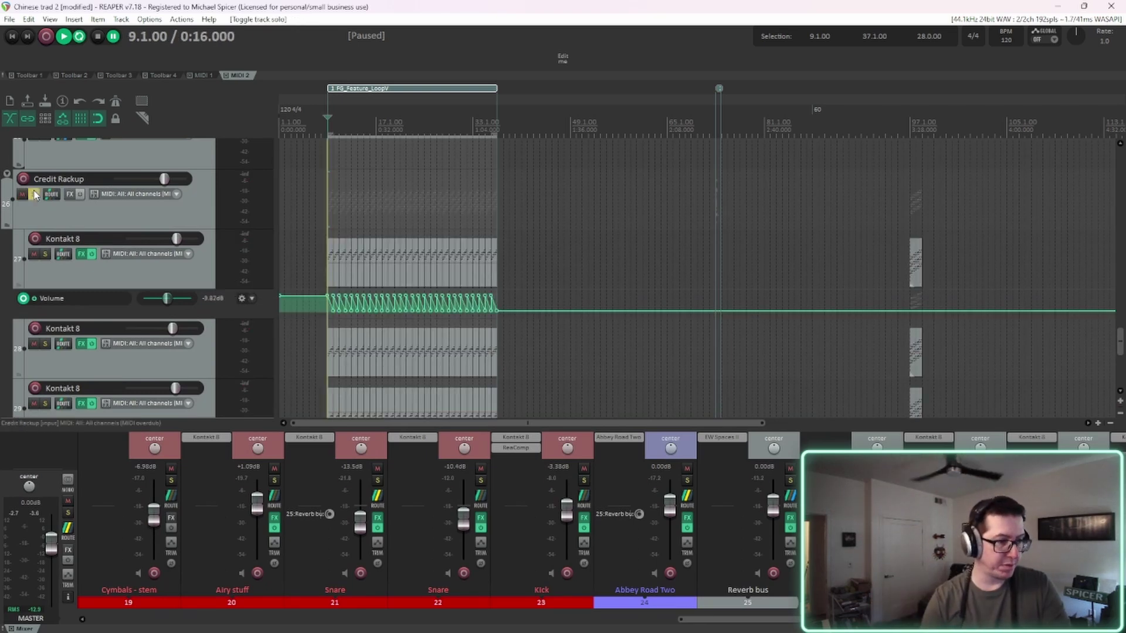
{"action": "key", "text": "space"}
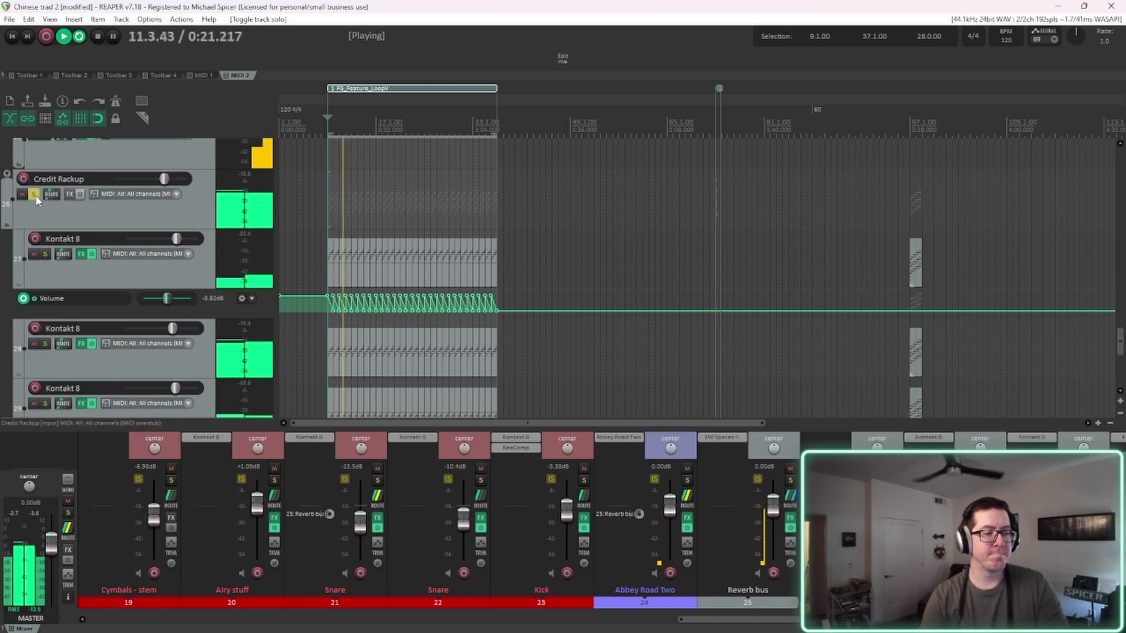
{"action": "left_click", "coordinate": [36, 196]}
{"action": "key", "text": "space"}
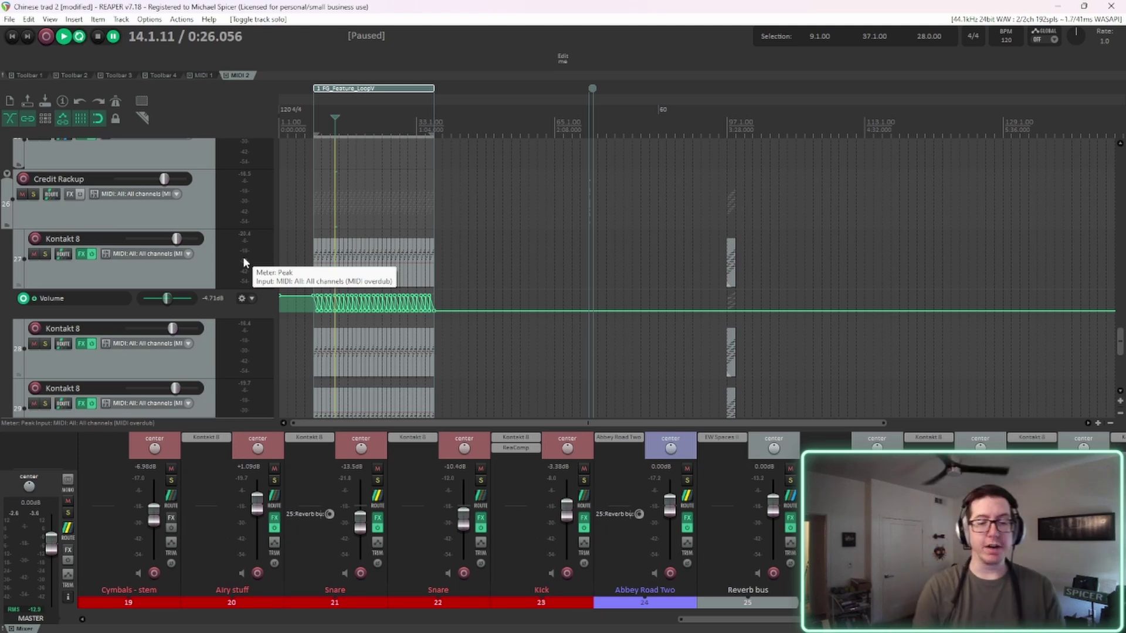
Audition the rollup ending sounds at bar 73 on the lowest Kontakt 8, Kick_Crash and coin_jingle_01 tracks
{"action": "scroll", "coordinate": [783, 258], "scroll_direction": "up", "scroll_amount": 3}
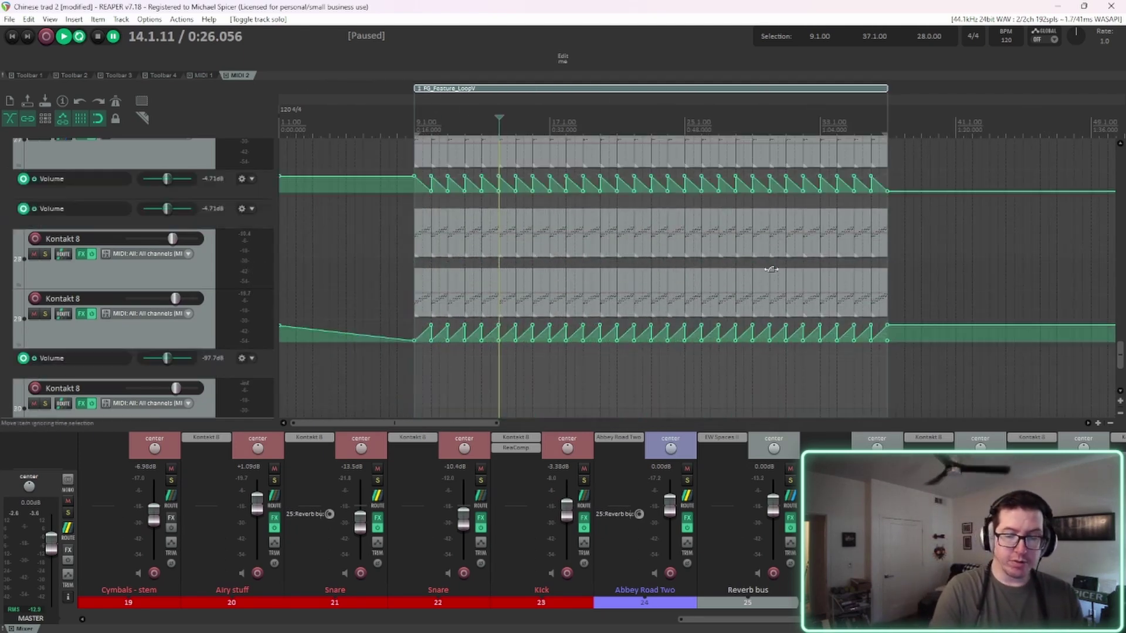
{"action": "scroll", "coordinate": [773, 261], "scroll_direction": "down", "scroll_amount": 2}
{"action": "scroll", "coordinate": [780, 264], "scroll_direction": "right", "scroll_amount": 6}
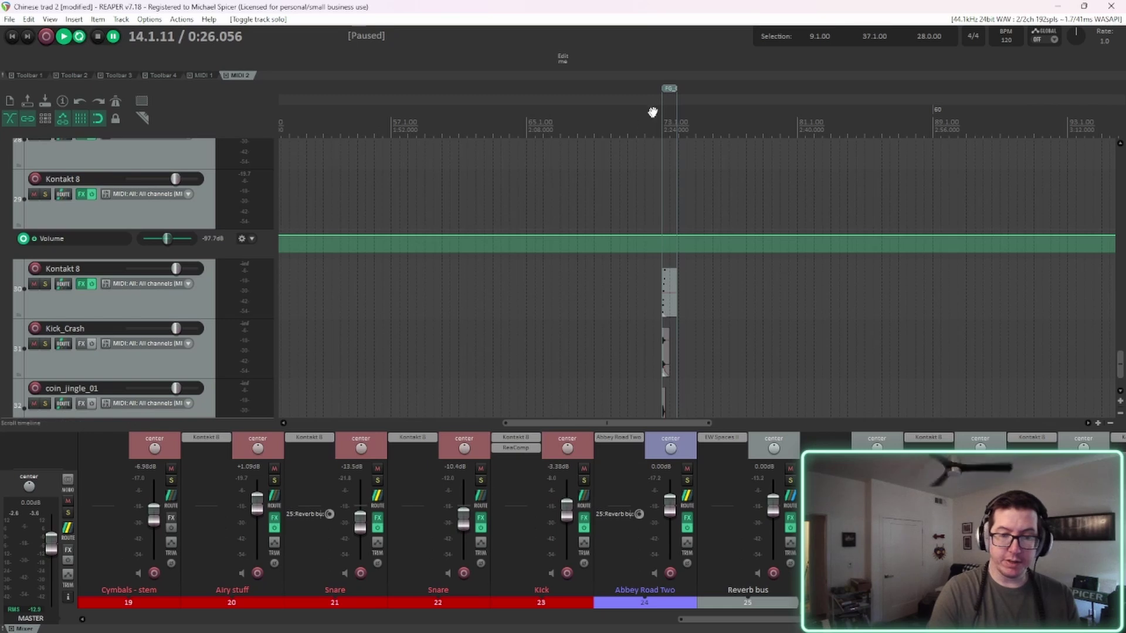
{"action": "left_click", "coordinate": [660, 117]}
{"action": "key", "text": "space"}
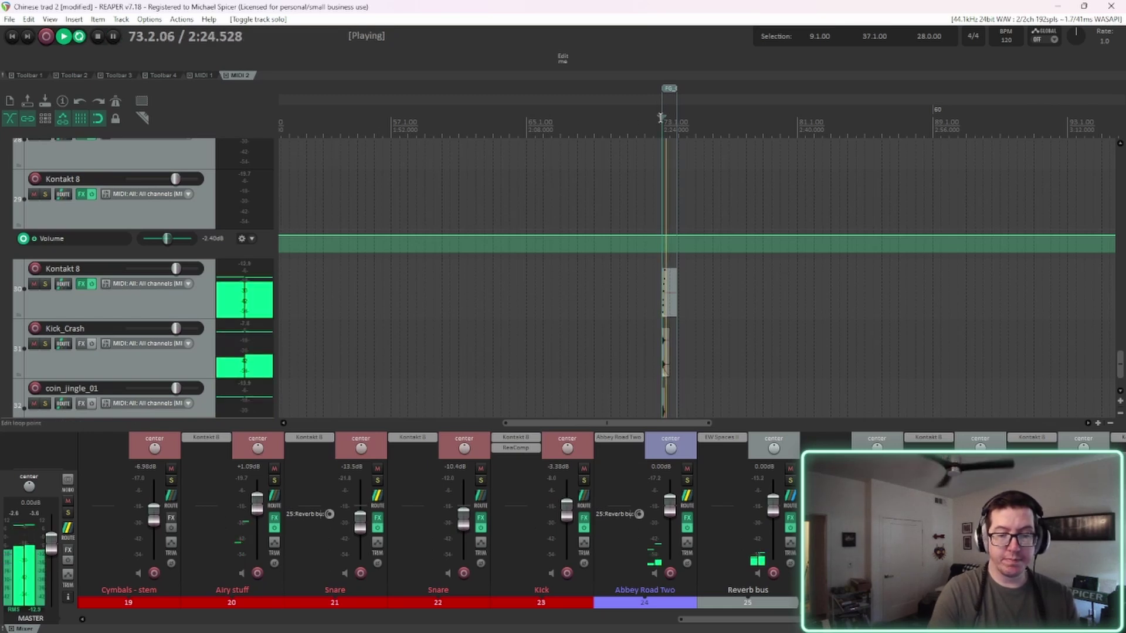
{"action": "scroll", "coordinate": [429, 366], "scroll_direction": "down", "scroll_amount": 4}
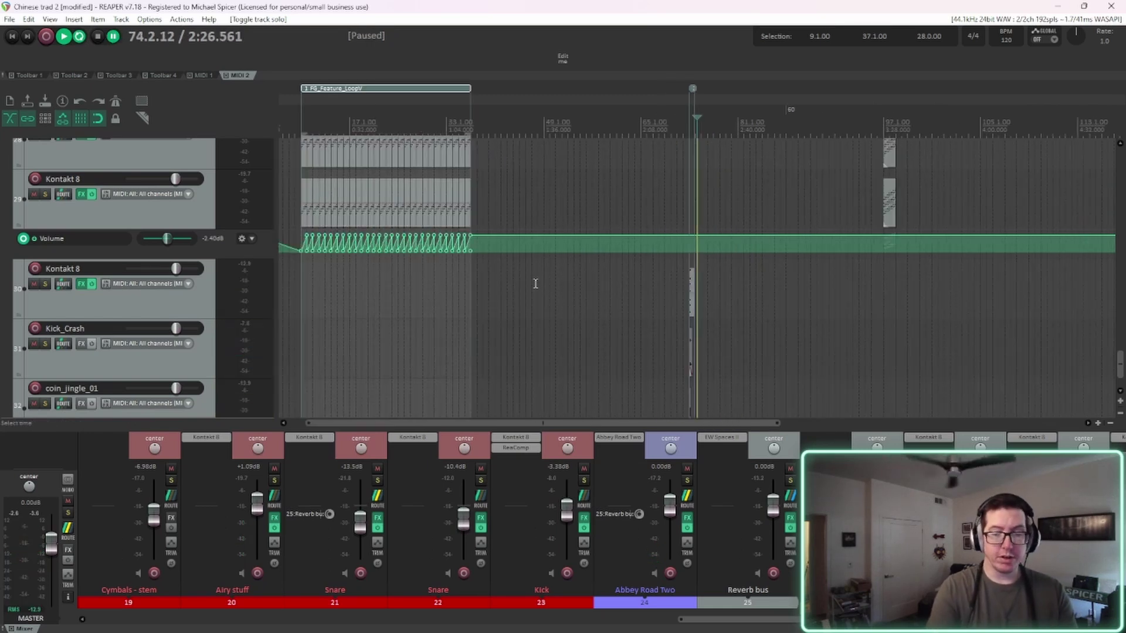
Switch to the FMOD Studio project and look over the Audio 1 and Audio 2 tracks of the Feature_Loop event
{"action": "scroll", "coordinate": [591, 284], "scroll_direction": "up", "scroll_amount": 2}
{"action": "mouse_move", "coordinate": [744, 632]}
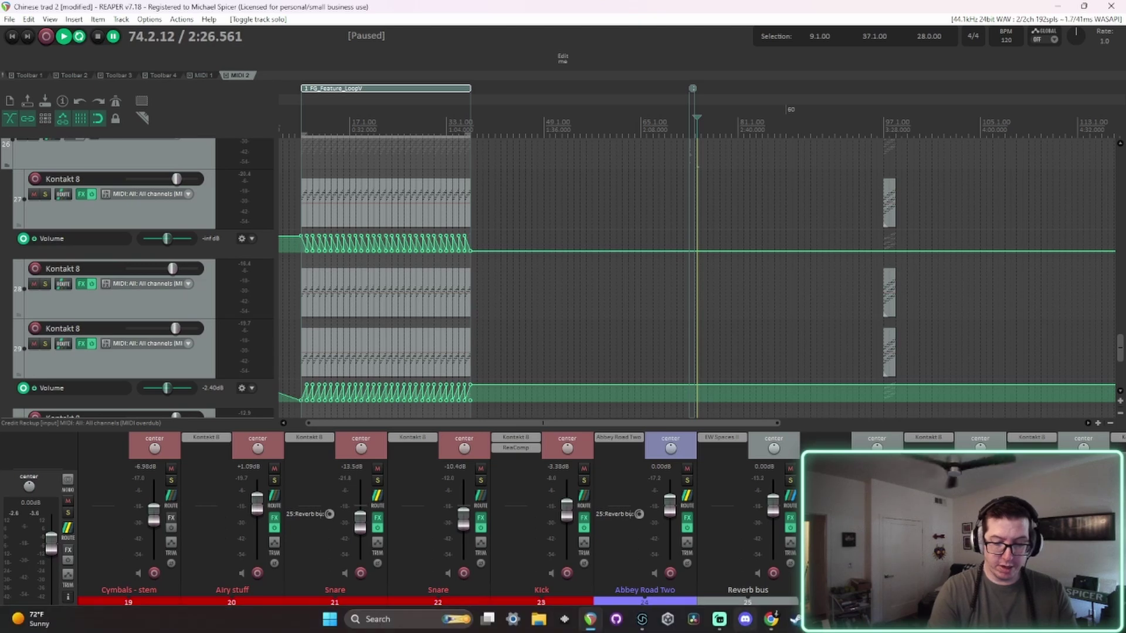
{"action": "left_click", "coordinate": [642, 619]}
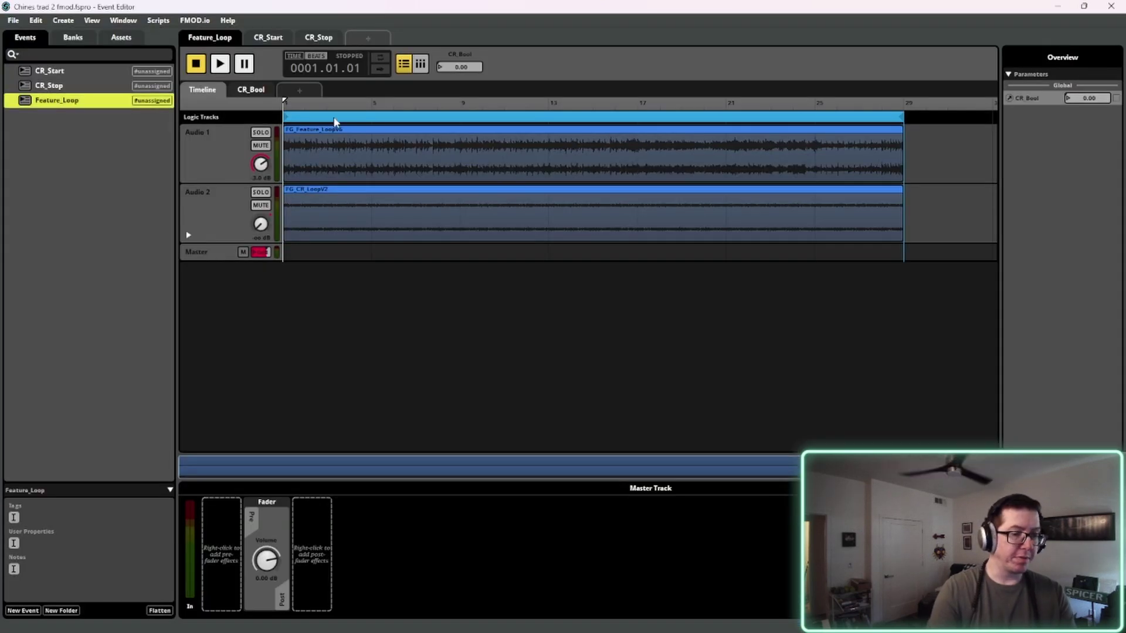
{"action": "left_click", "coordinate": [213, 218]}
{"action": "left_click", "coordinate": [215, 159]}
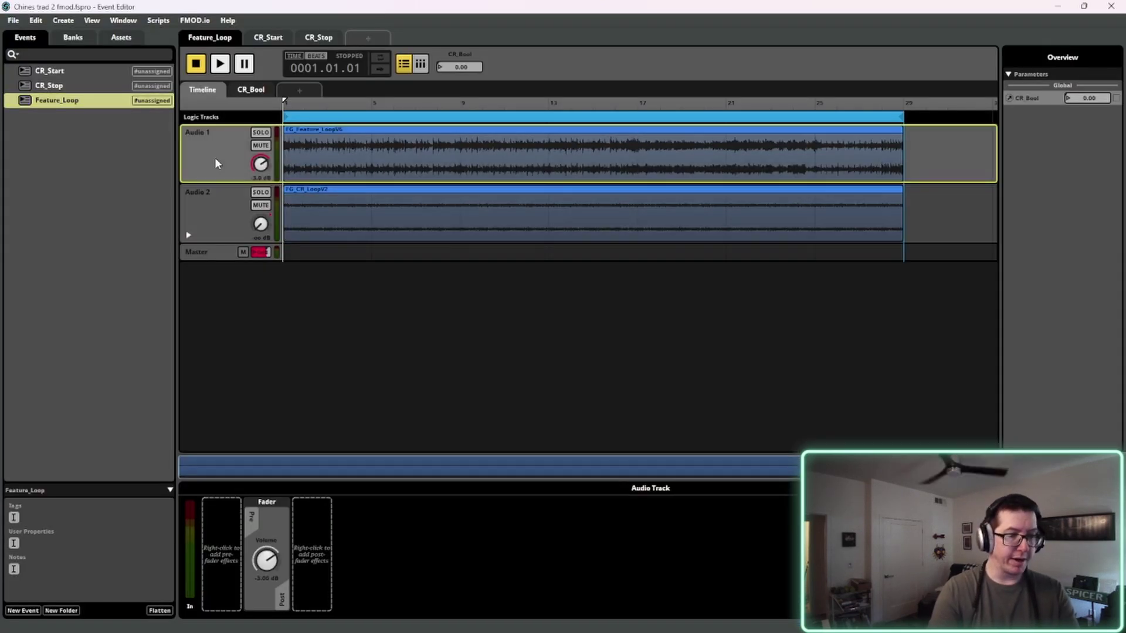
Audition Feature_Loop while fading the Audio 2 volume up from silence and back down twice, and stop playback
{"action": "key", "text": "space"}
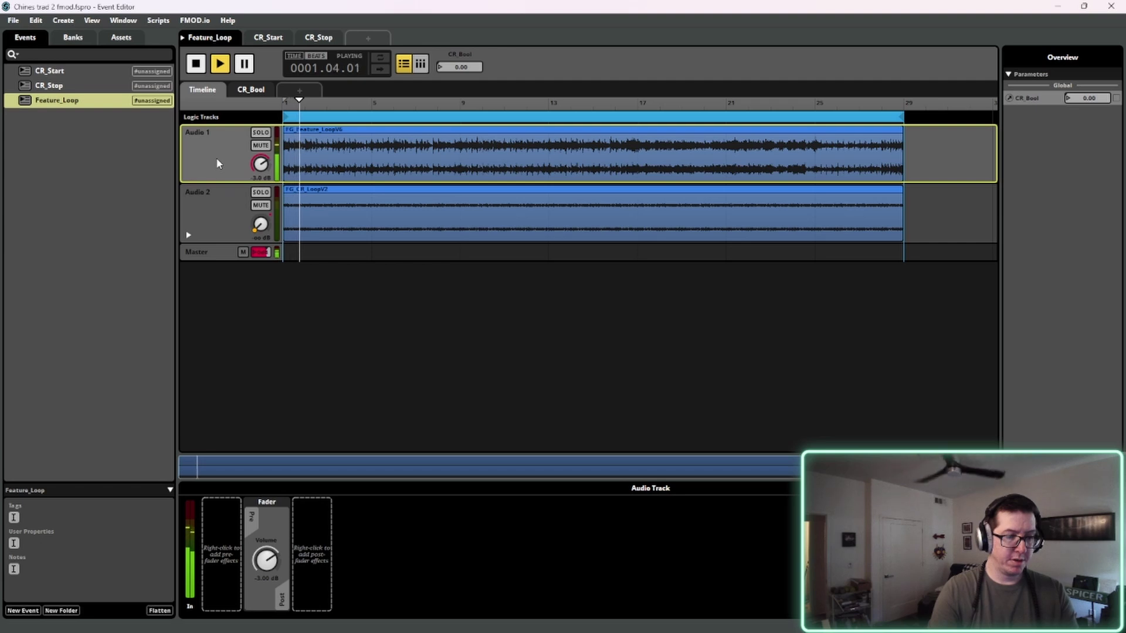
{"action": "left_click_drag", "start_coordinate": [260, 224], "coordinate": [260, 167]}
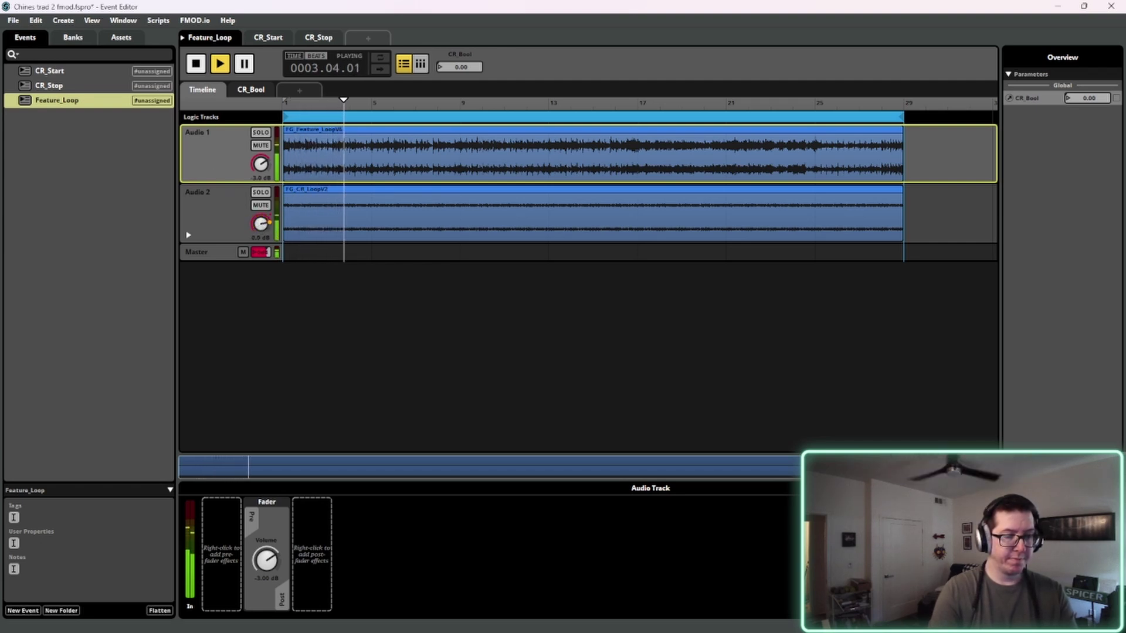
{"action": "left_click_drag", "start_coordinate": [261, 224], "coordinate": [261, 275]}
{"action": "left_click_drag", "start_coordinate": [260, 224], "coordinate": [260, 182]}
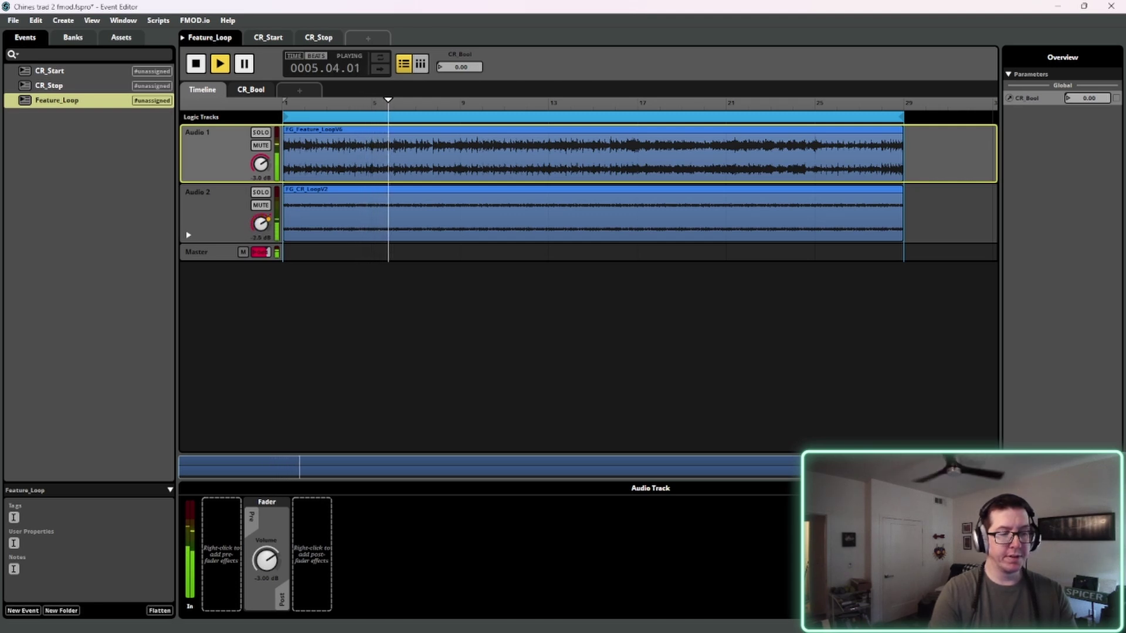
{"action": "left_click_drag", "start_coordinate": [260, 224], "coordinate": [260, 258]}
{"action": "key", "text": "space"}
Inspect the CR_Bool volume automation on Audio 2, and audition the loop with CR_Bool set to 1 and back to 0
{"action": "left_click", "coordinate": [454, 58]}
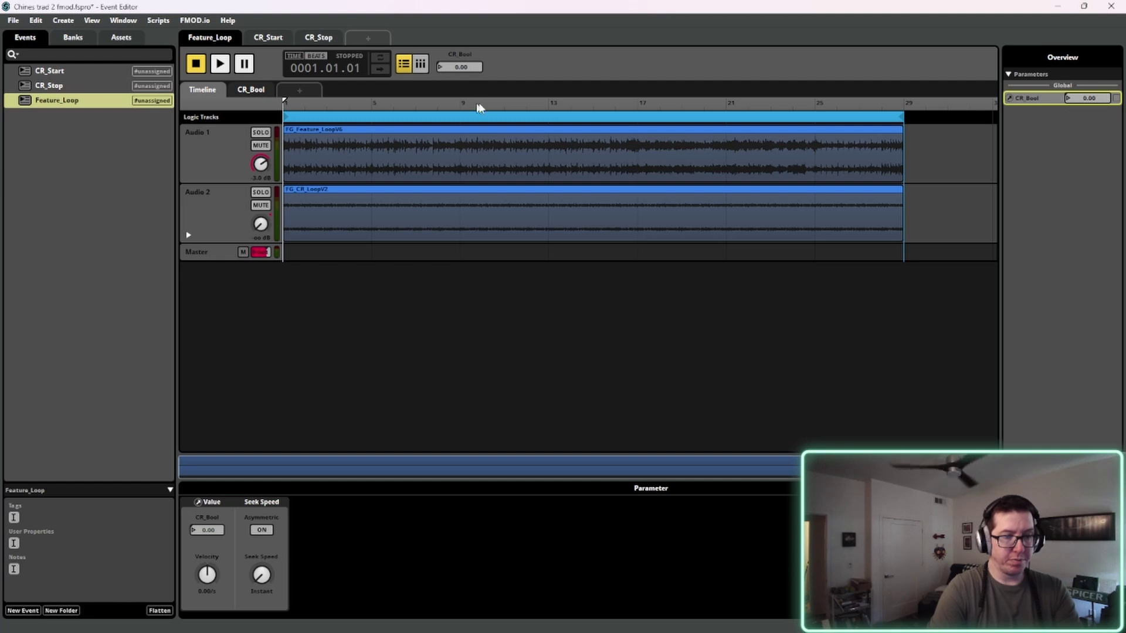
{"action": "left_click", "coordinate": [251, 89]}
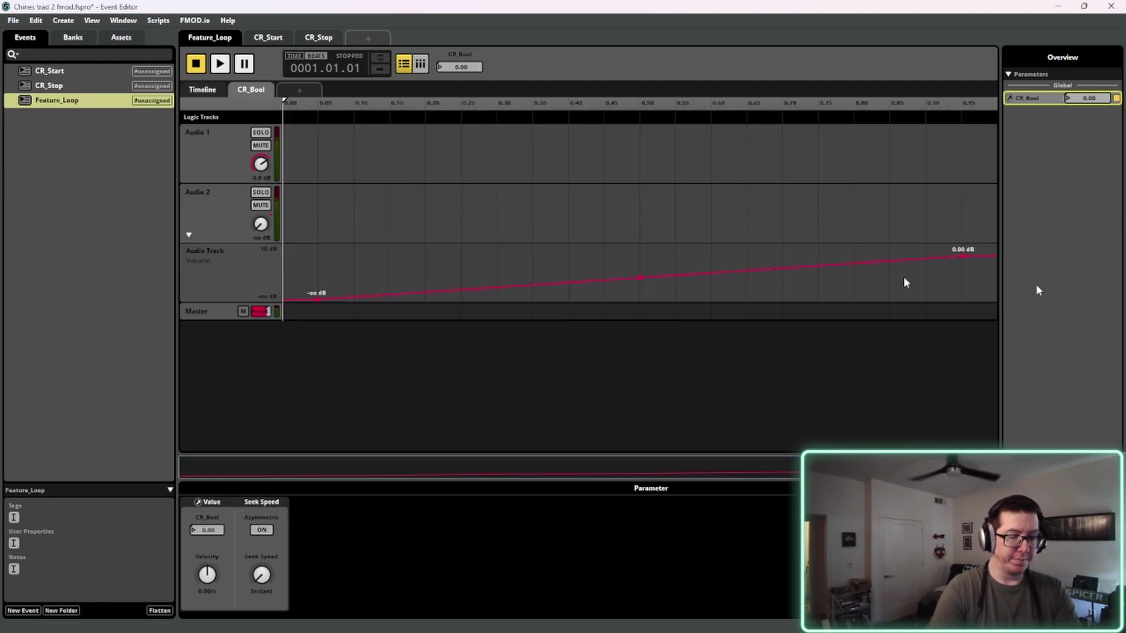
{"action": "key", "text": "space"}
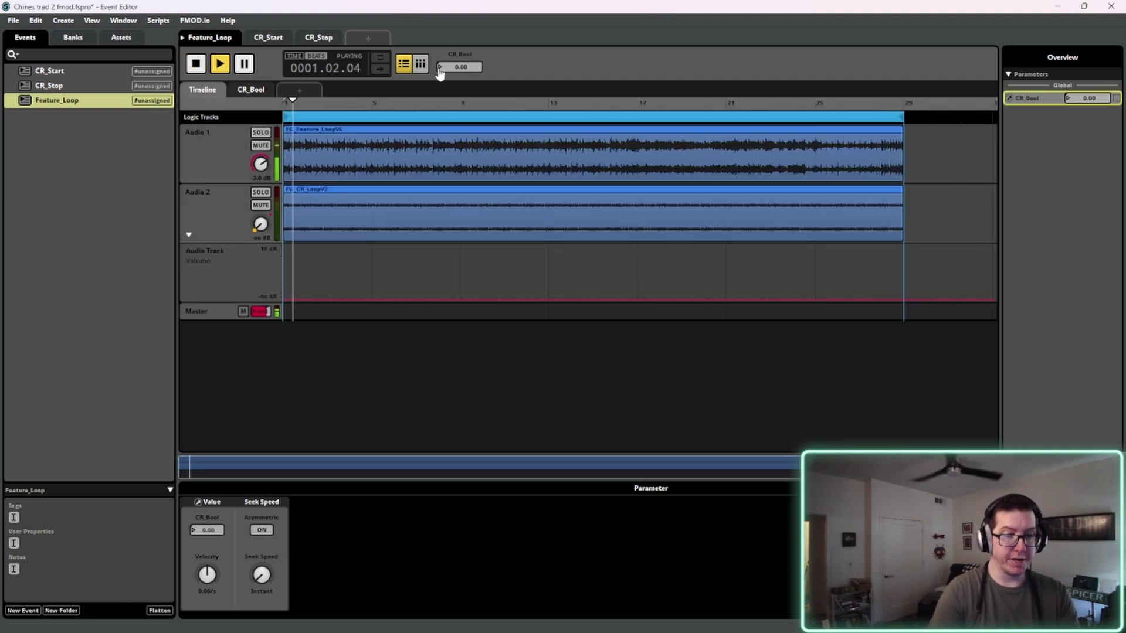
{"action": "left_click", "coordinate": [441, 69]}
{"action": "type", "text": "1"}
{"action": "key", "text": "Return"}
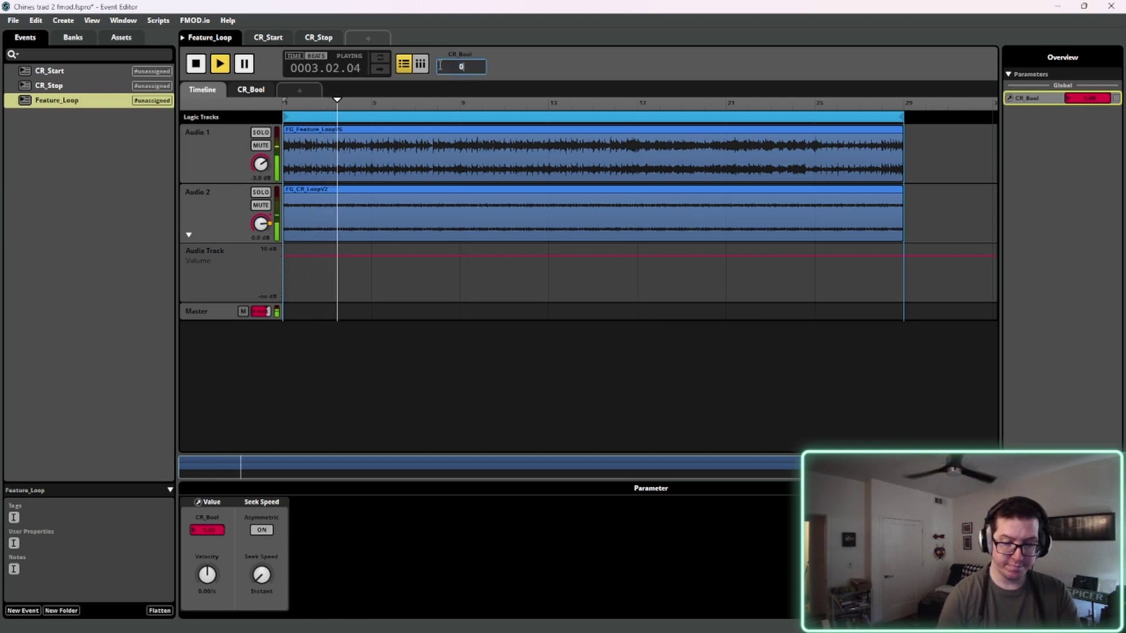
{"action": "type", "text": "0"}
{"action": "key", "text": "Return"}
{"action": "key", "text": "space"}
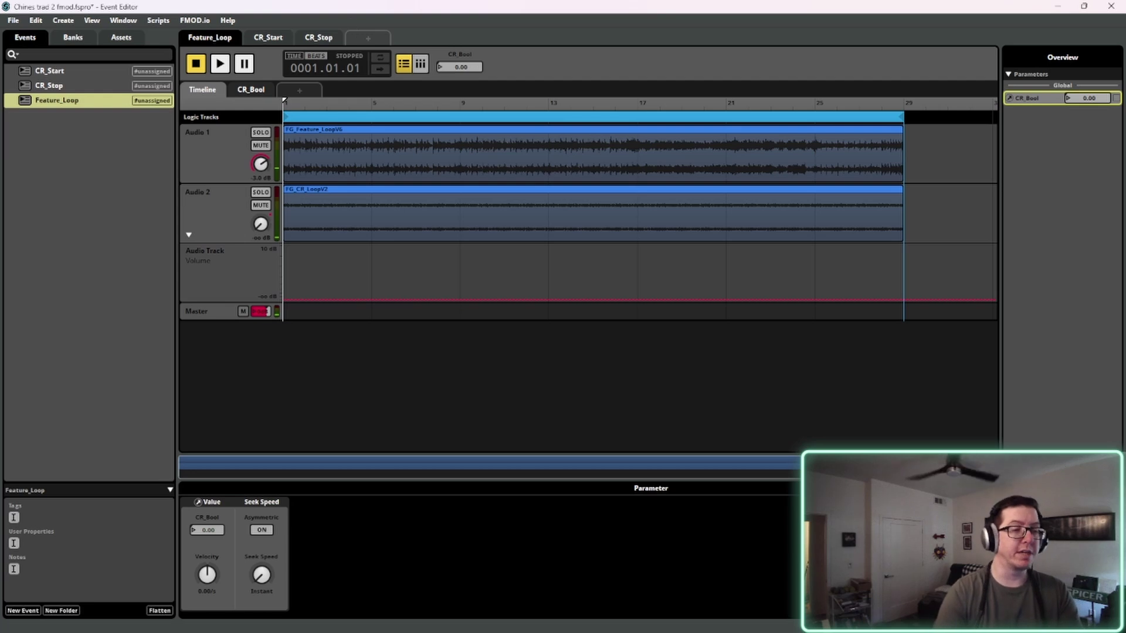
View the CR_Stop and CR_Start events and return to the Feature_Loop event
{"action": "left_click", "coordinate": [60, 85]}
{"action": "left_click", "coordinate": [63, 71]}
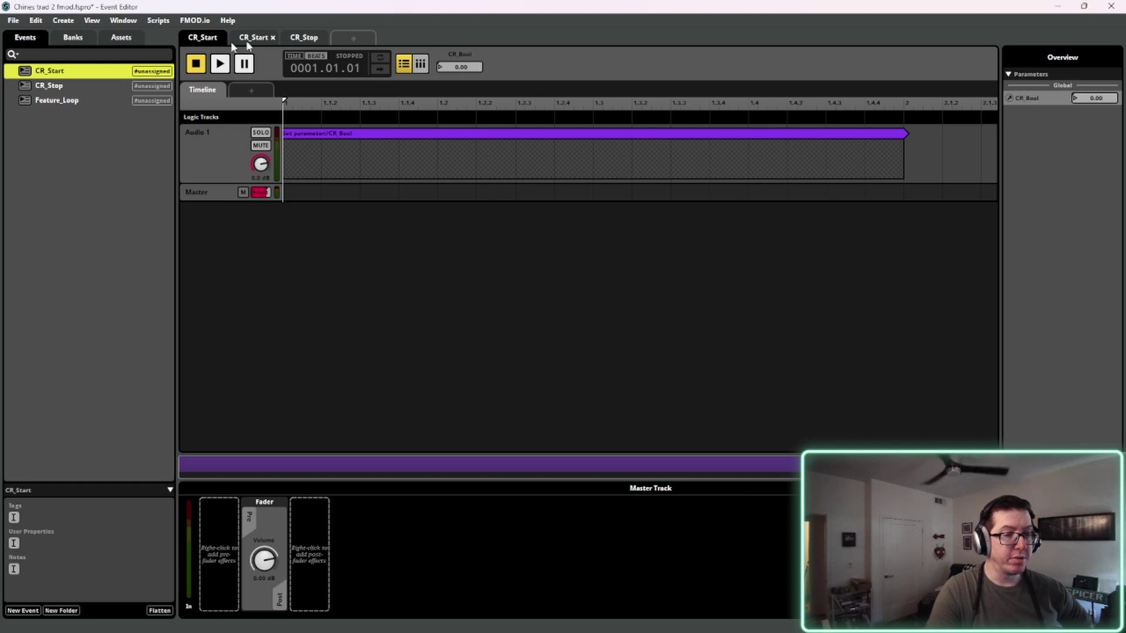
{"action": "left_click", "coordinate": [56, 100]}
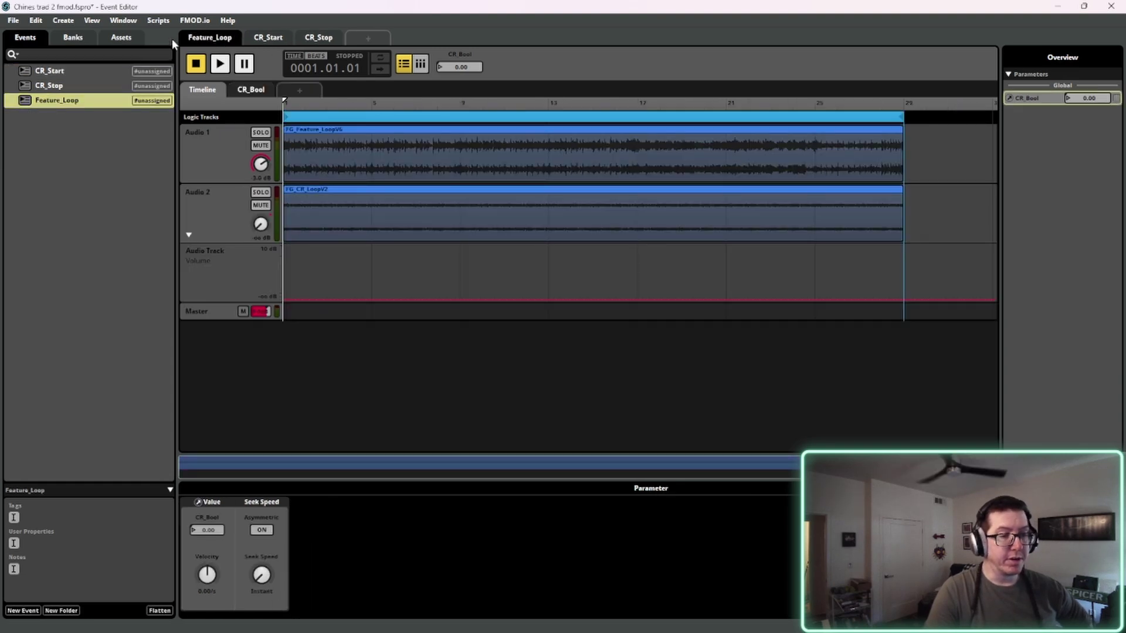
Play Feature_Loop and trigger the CR_Start event over it, and stop playback
{"action": "key", "text": "space"}
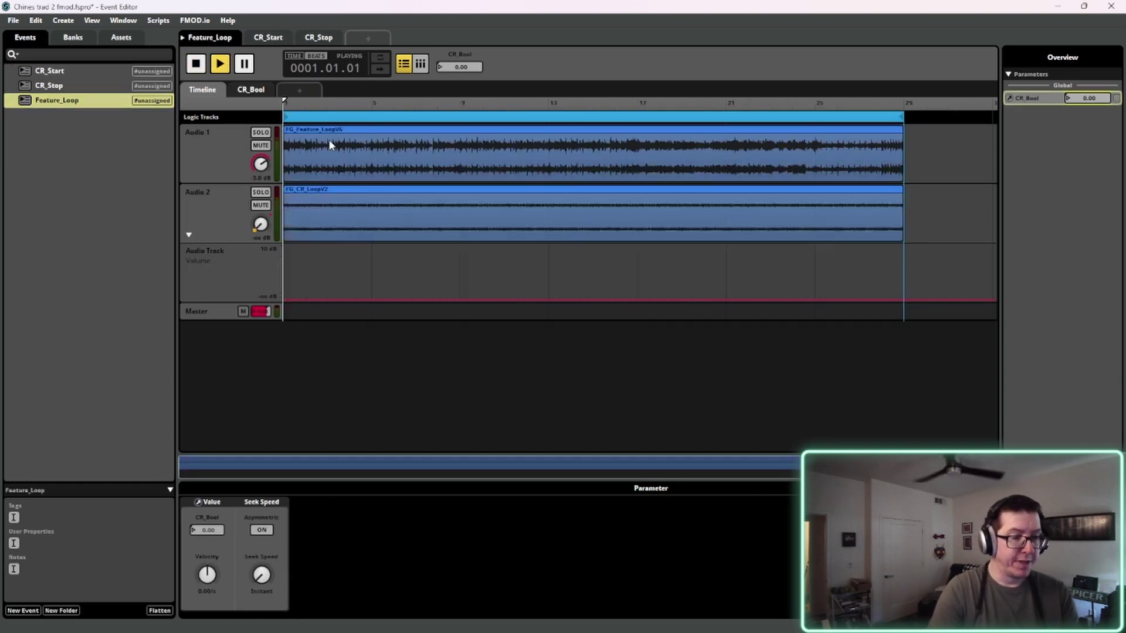
{"action": "left_click", "coordinate": [279, 38]}
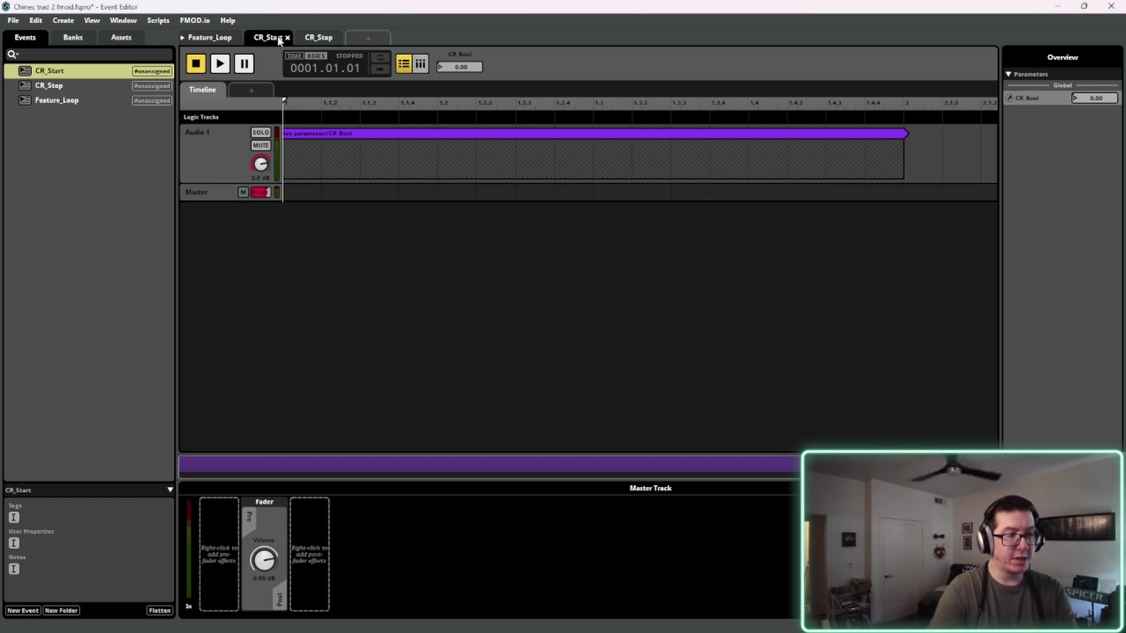
{"action": "key", "text": "space"}
{"action": "key", "text": "space"}
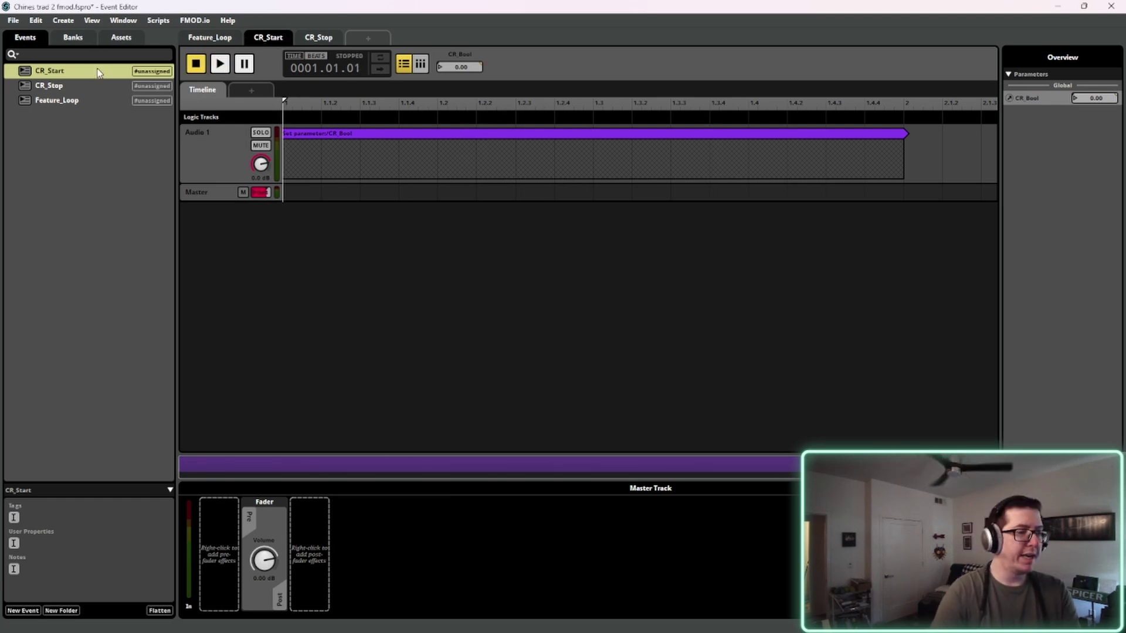
Compare CR_Start with CR_Stop, inspect CR_Stop's command instrument and FG_CR_StopV2 sound, and audition the CR_Stop event
{"action": "left_click", "coordinate": [76, 86]}
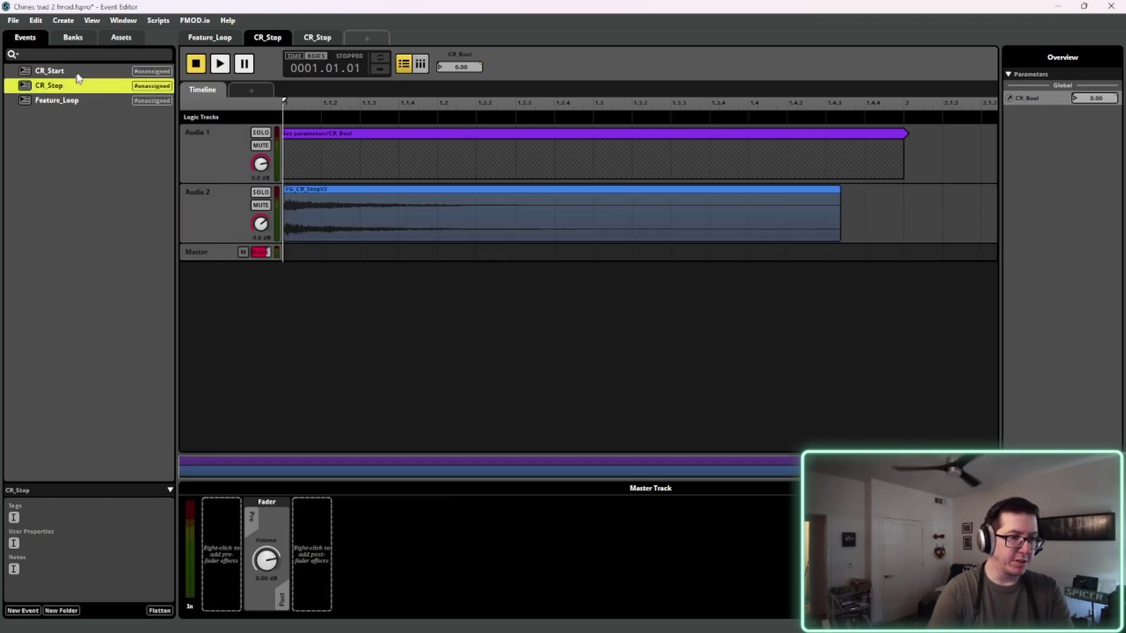
{"action": "left_click", "coordinate": [77, 72]}
{"action": "left_click", "coordinate": [74, 86]}
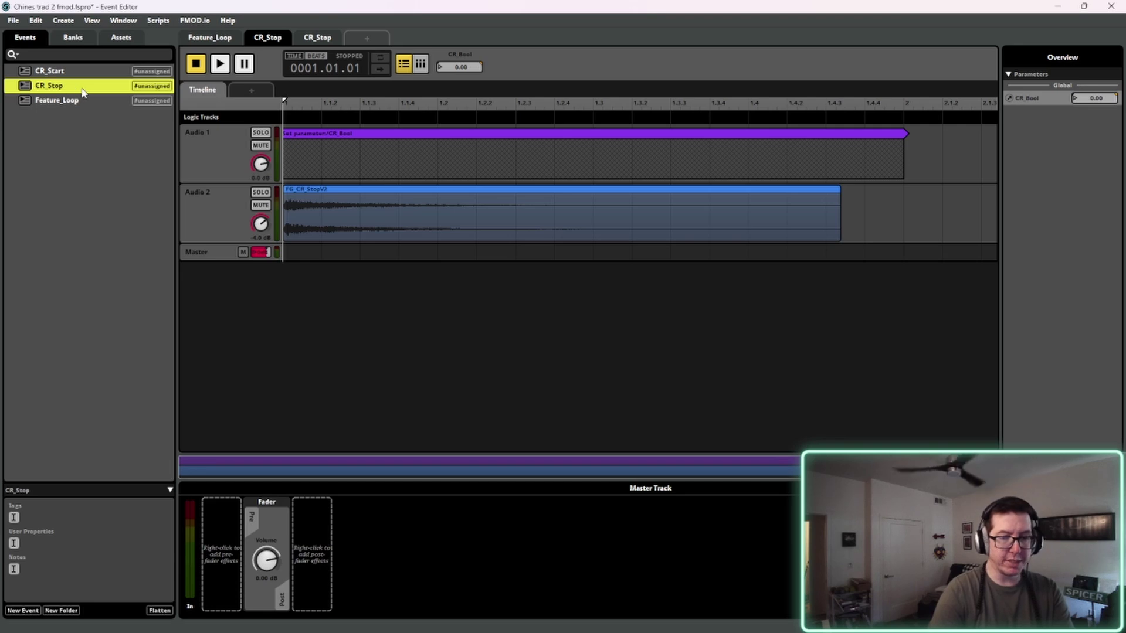
{"action": "left_click", "coordinate": [328, 155]}
{"action": "left_click", "coordinate": [374, 220]}
{"action": "key", "text": "space"}
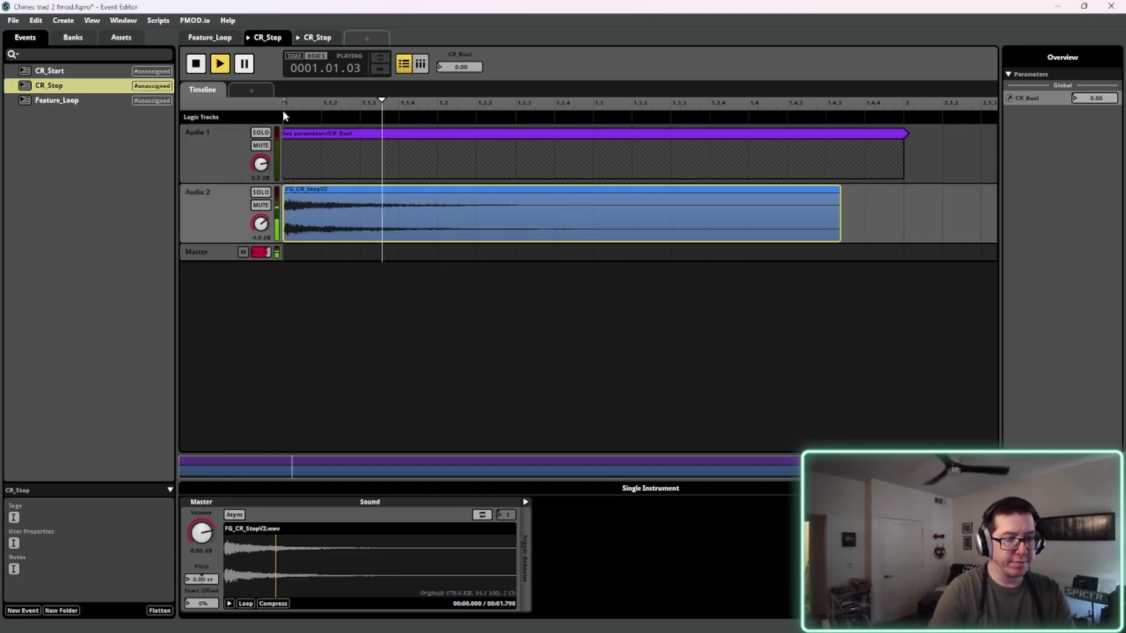
{"action": "key", "text": "space"}
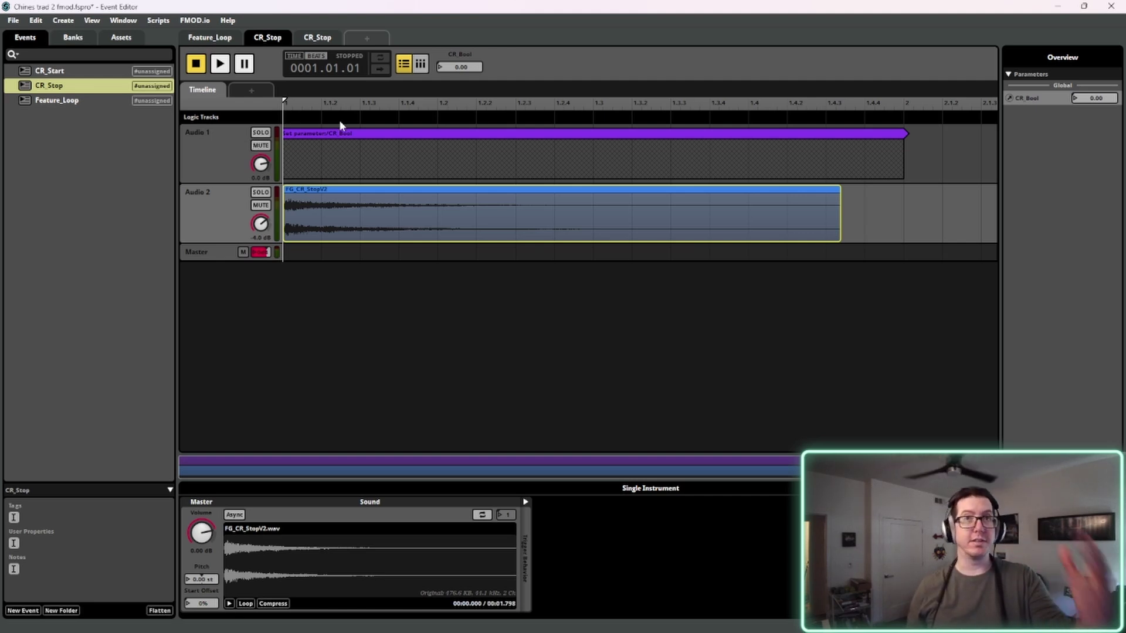
Play Feature_Loop with CR_Start open in its own tab, and trigger CR_Start followed by CR_Stop over the loop
{"action": "left_click", "coordinate": [206, 38]}
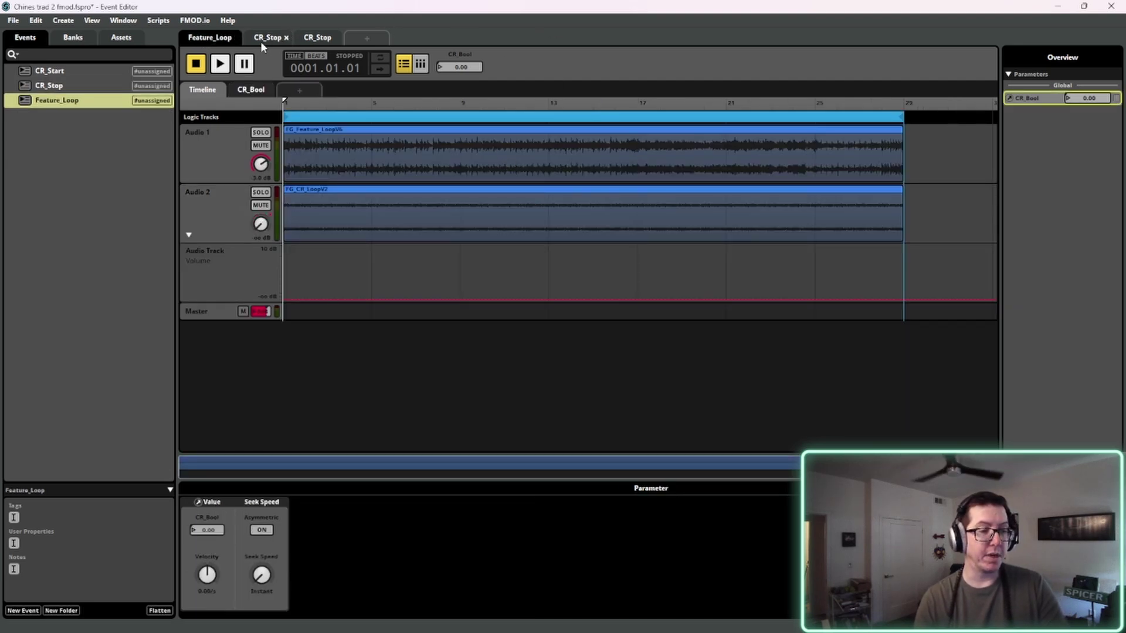
{"action": "key", "text": "space"}
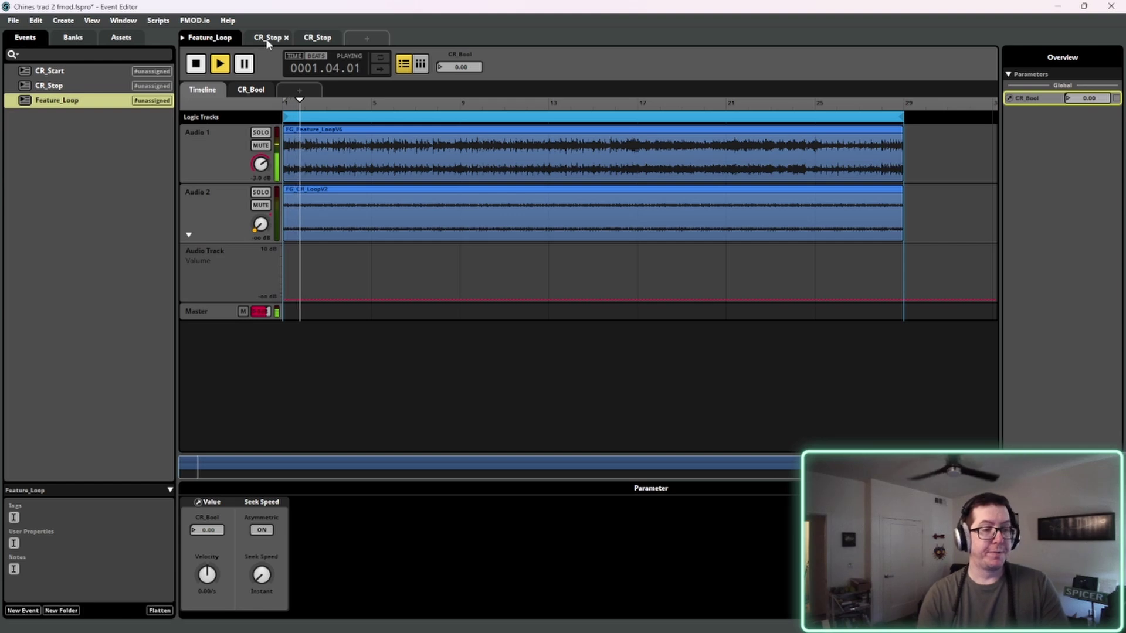
{"action": "left_click", "coordinate": [267, 38]}
{"action": "left_click", "coordinate": [47, 75]}
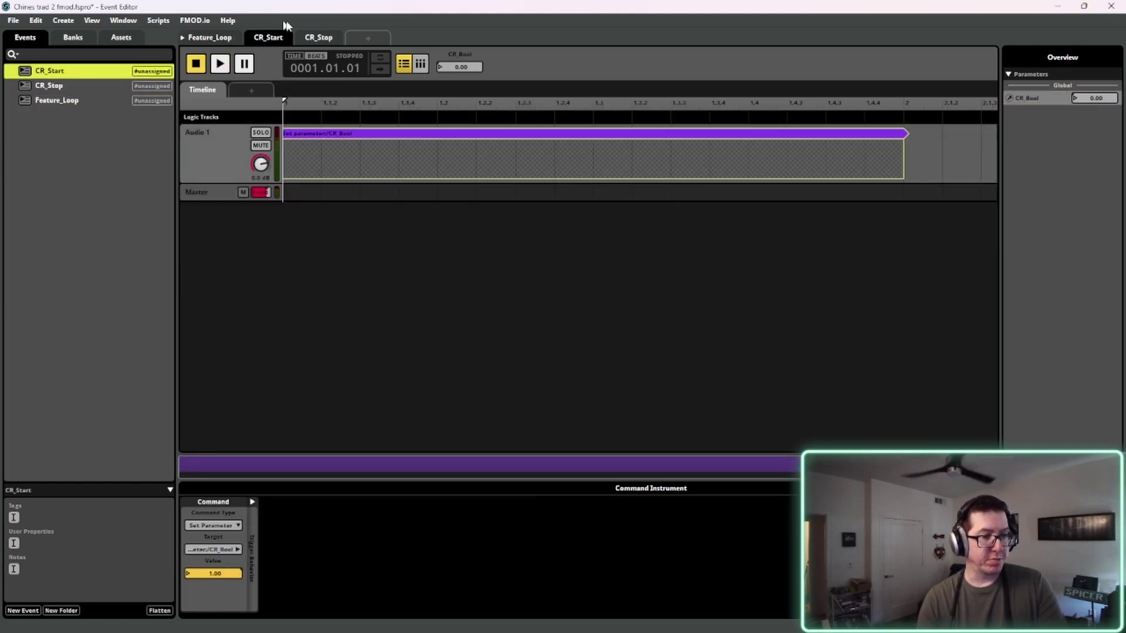
{"action": "left_click", "coordinate": [270, 40]}
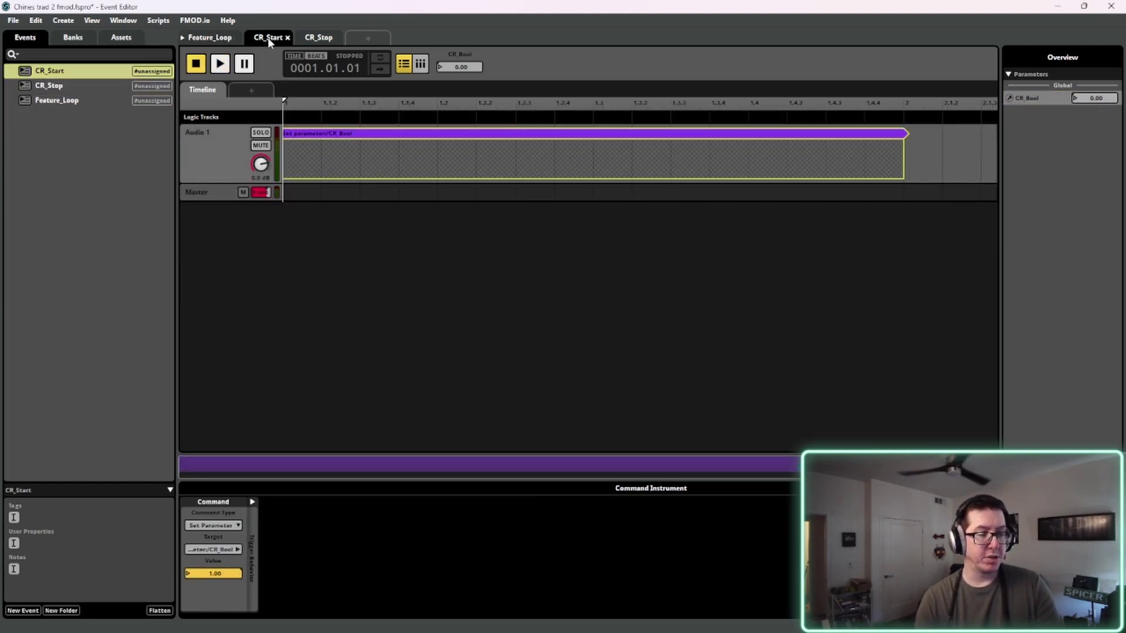
{"action": "key", "text": "space"}
{"action": "left_click", "coordinate": [316, 38]}
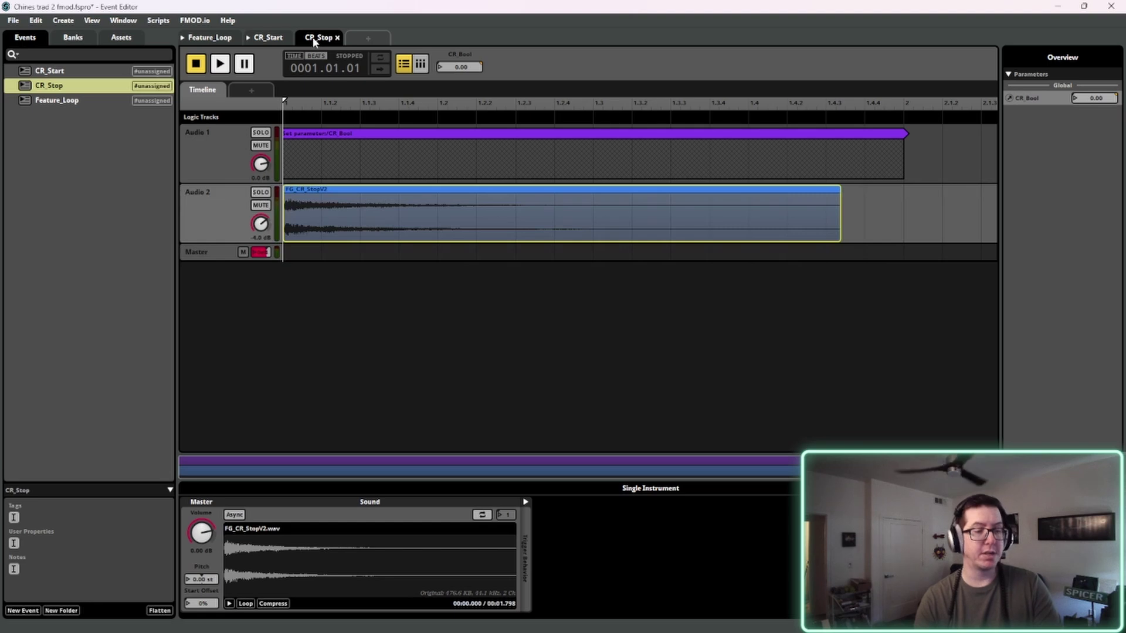
{"action": "key", "text": "space"}
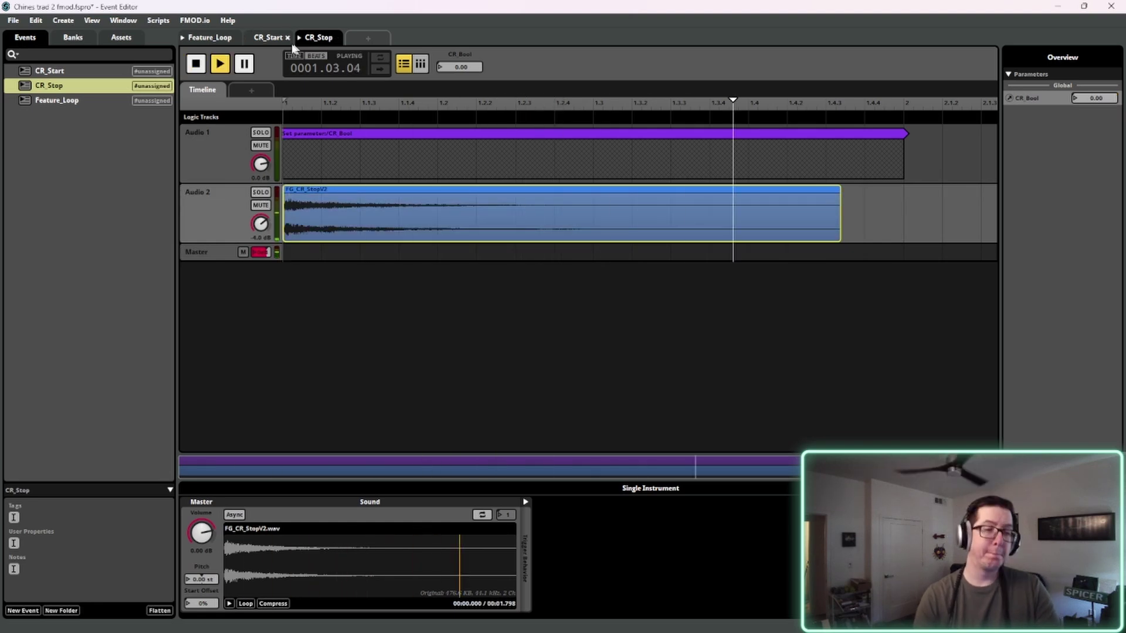
Trigger CR_Start and CR_Stop alternately two more times over the playing loop, and return to Feature_Loop with playback stopped
{"action": "left_click", "coordinate": [267, 38]}
{"action": "key", "text": "space"}
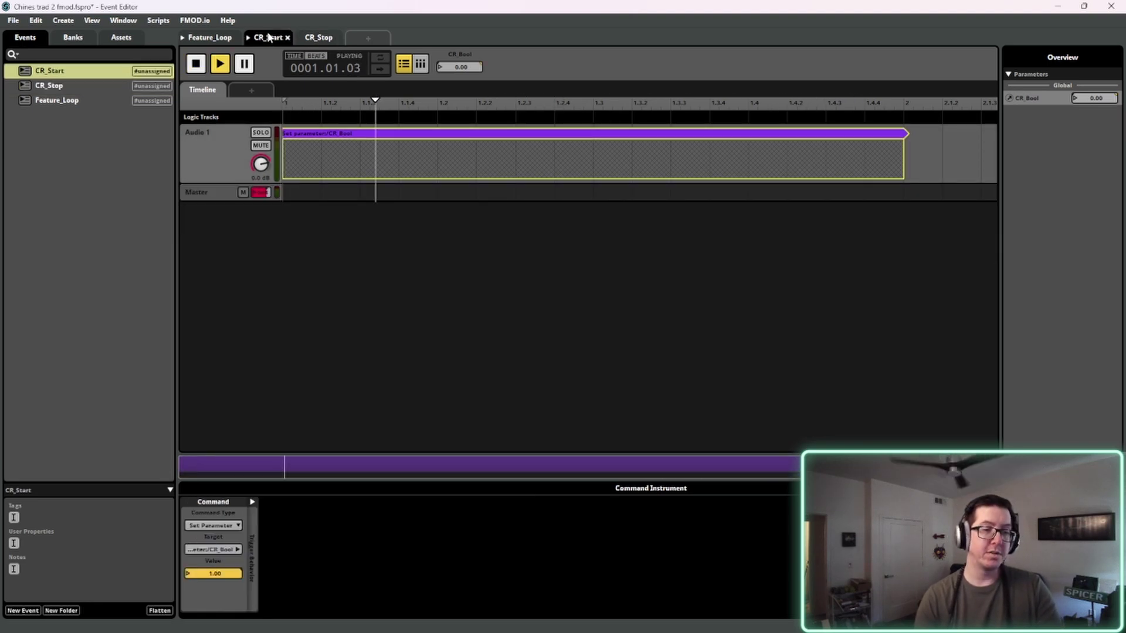
{"action": "left_click", "coordinate": [317, 38]}
{"action": "key", "text": "space"}
{"action": "left_click", "coordinate": [267, 38]}
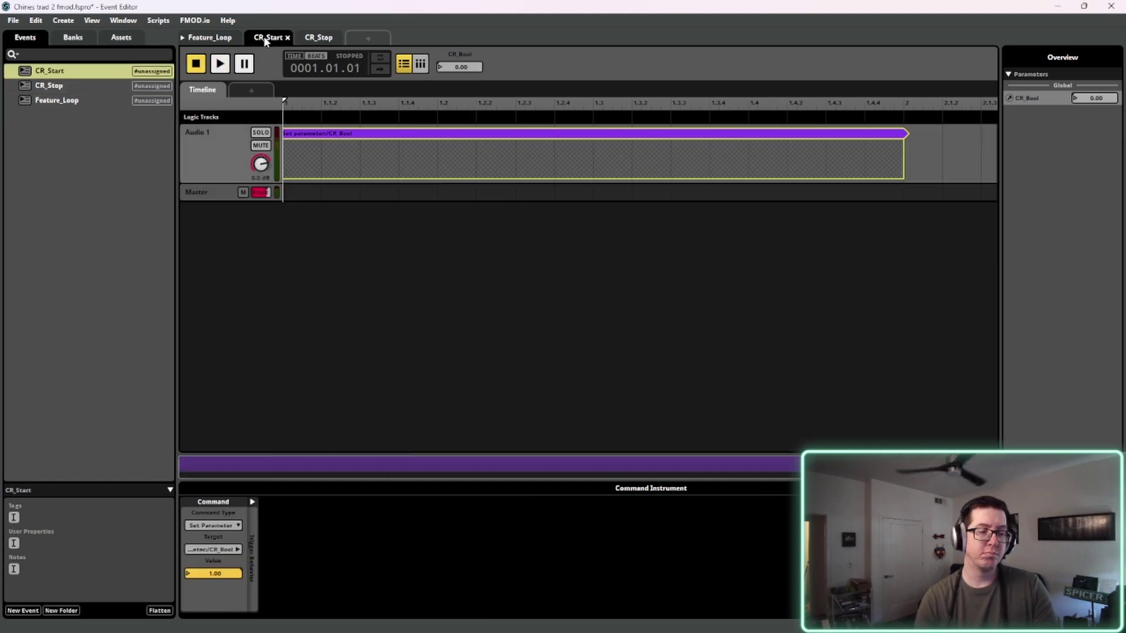
{"action": "key", "text": "space"}
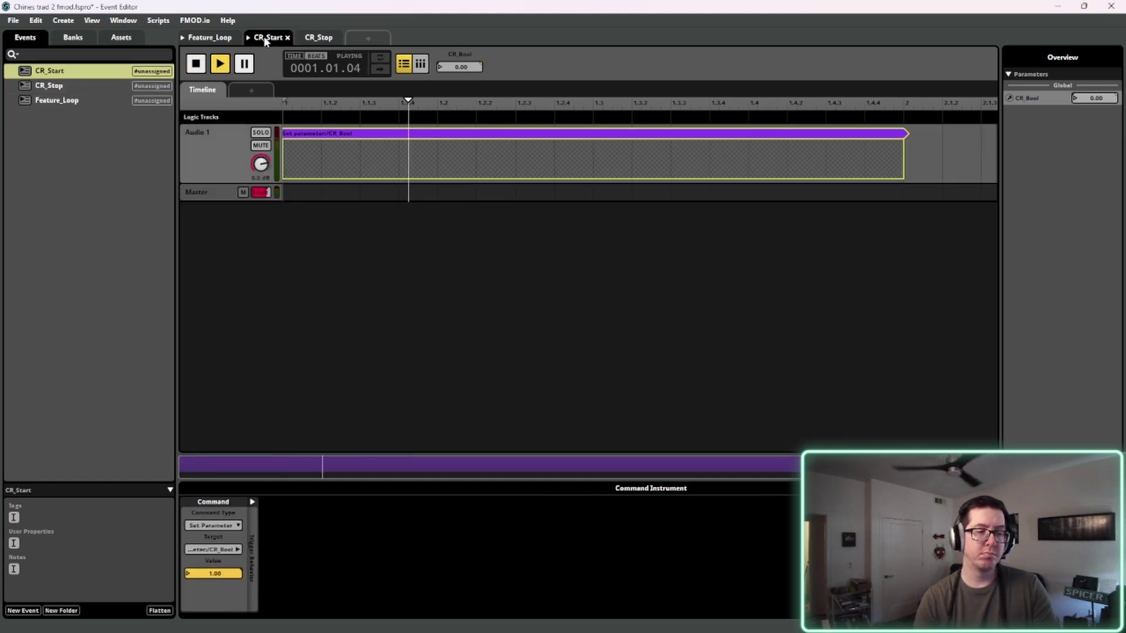
{"action": "left_click", "coordinate": [314, 38]}
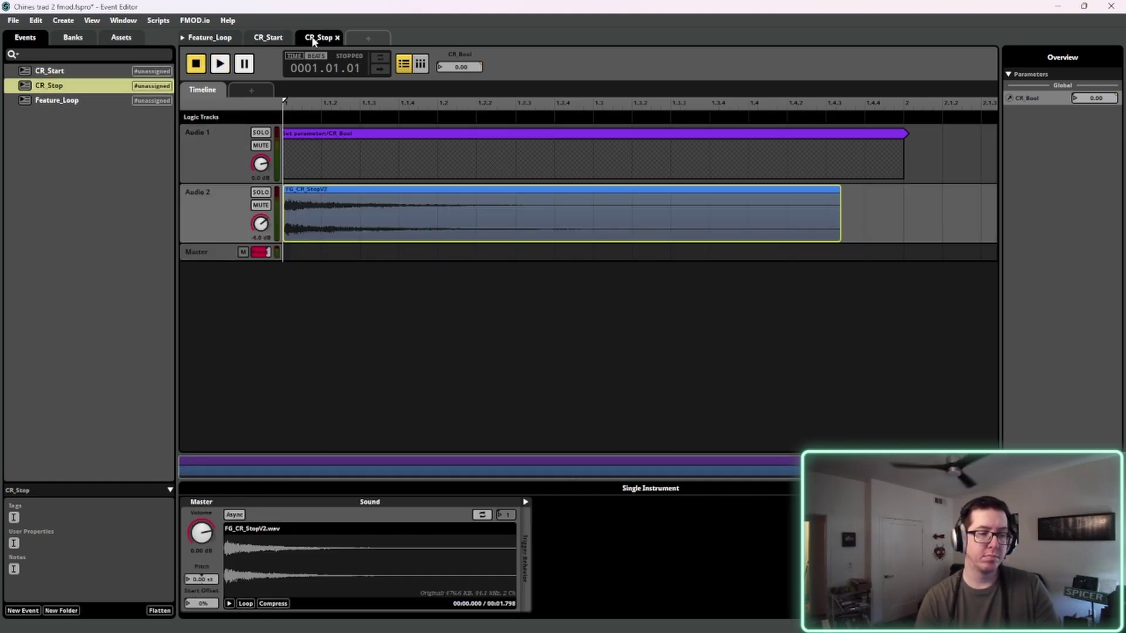
{"action": "key", "text": "space"}
{"action": "left_click", "coordinate": [211, 38]}
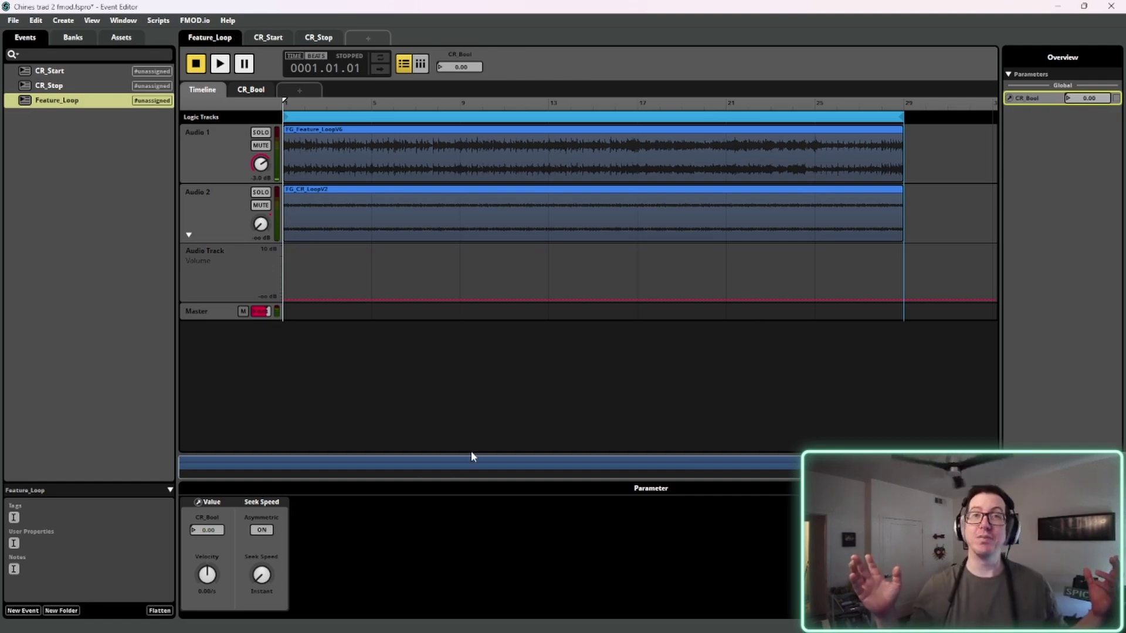